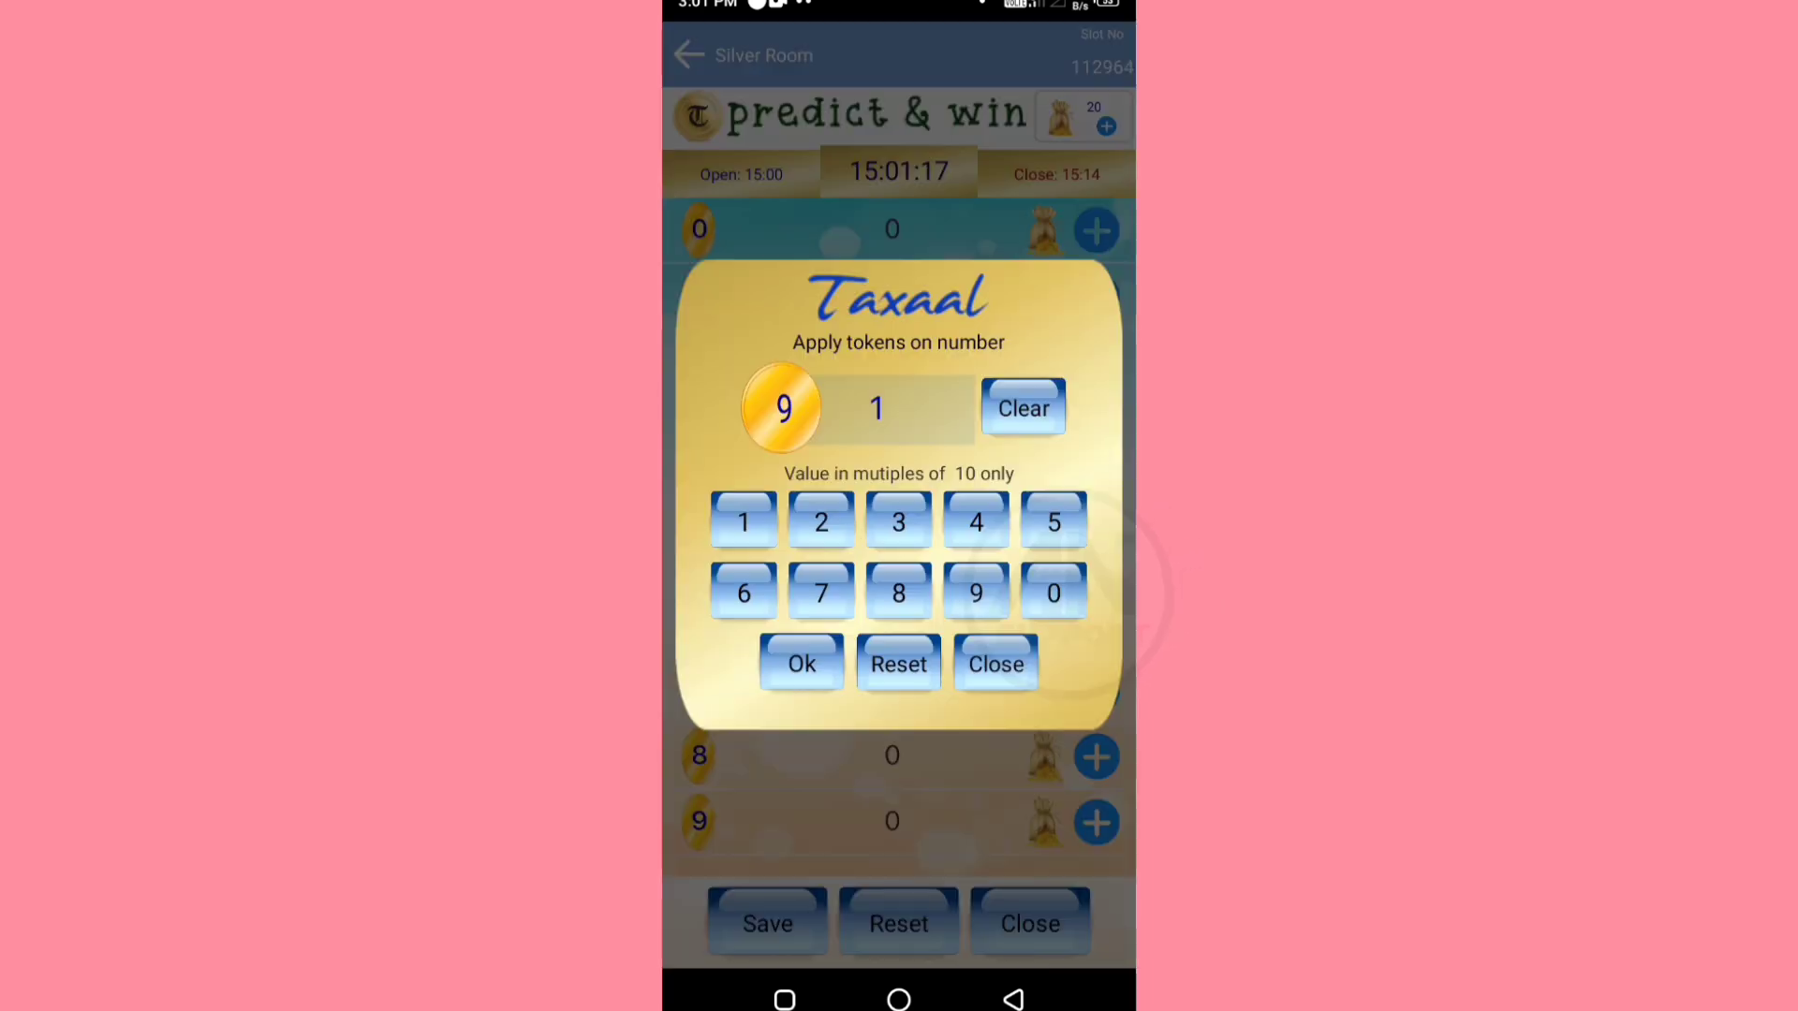
Set the tokens placed on number 9 to 10 in the Silver Room slot
left_click(1045, 587)
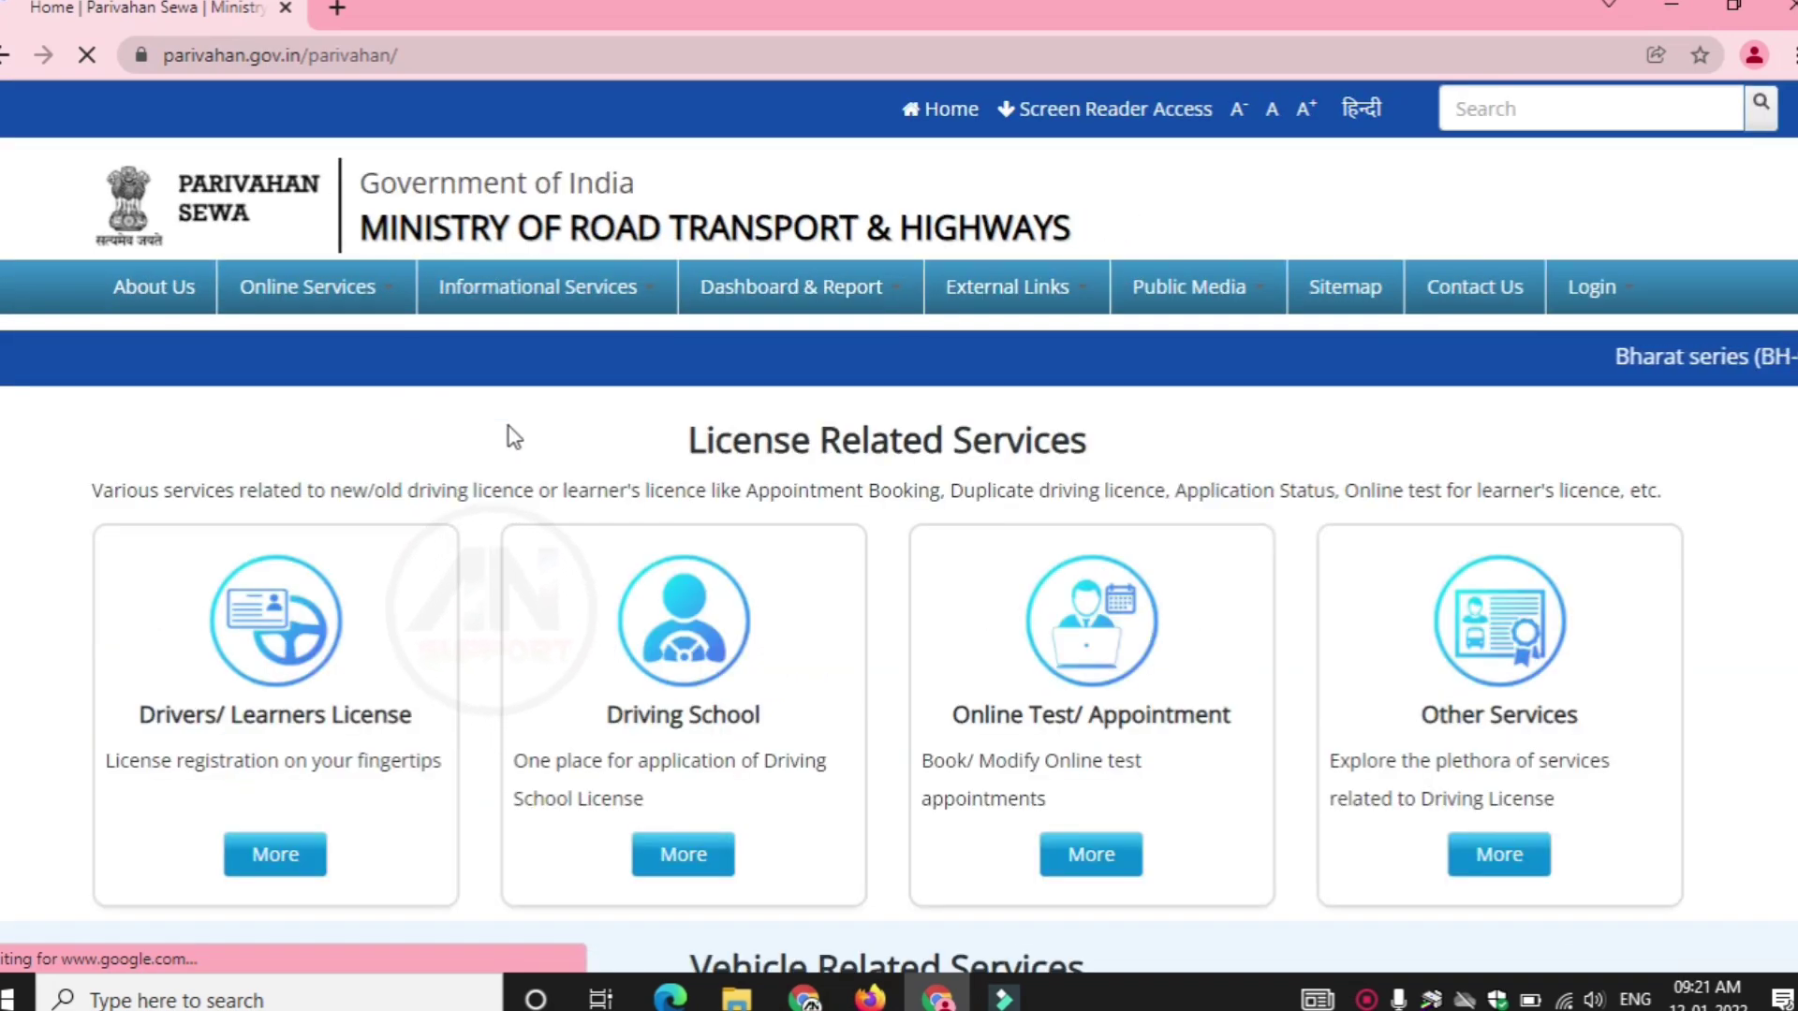
Choose Assam as the state for Drivers/Learners License services and dismiss the contactless services notice
scroll(562, 465, "down", 7)
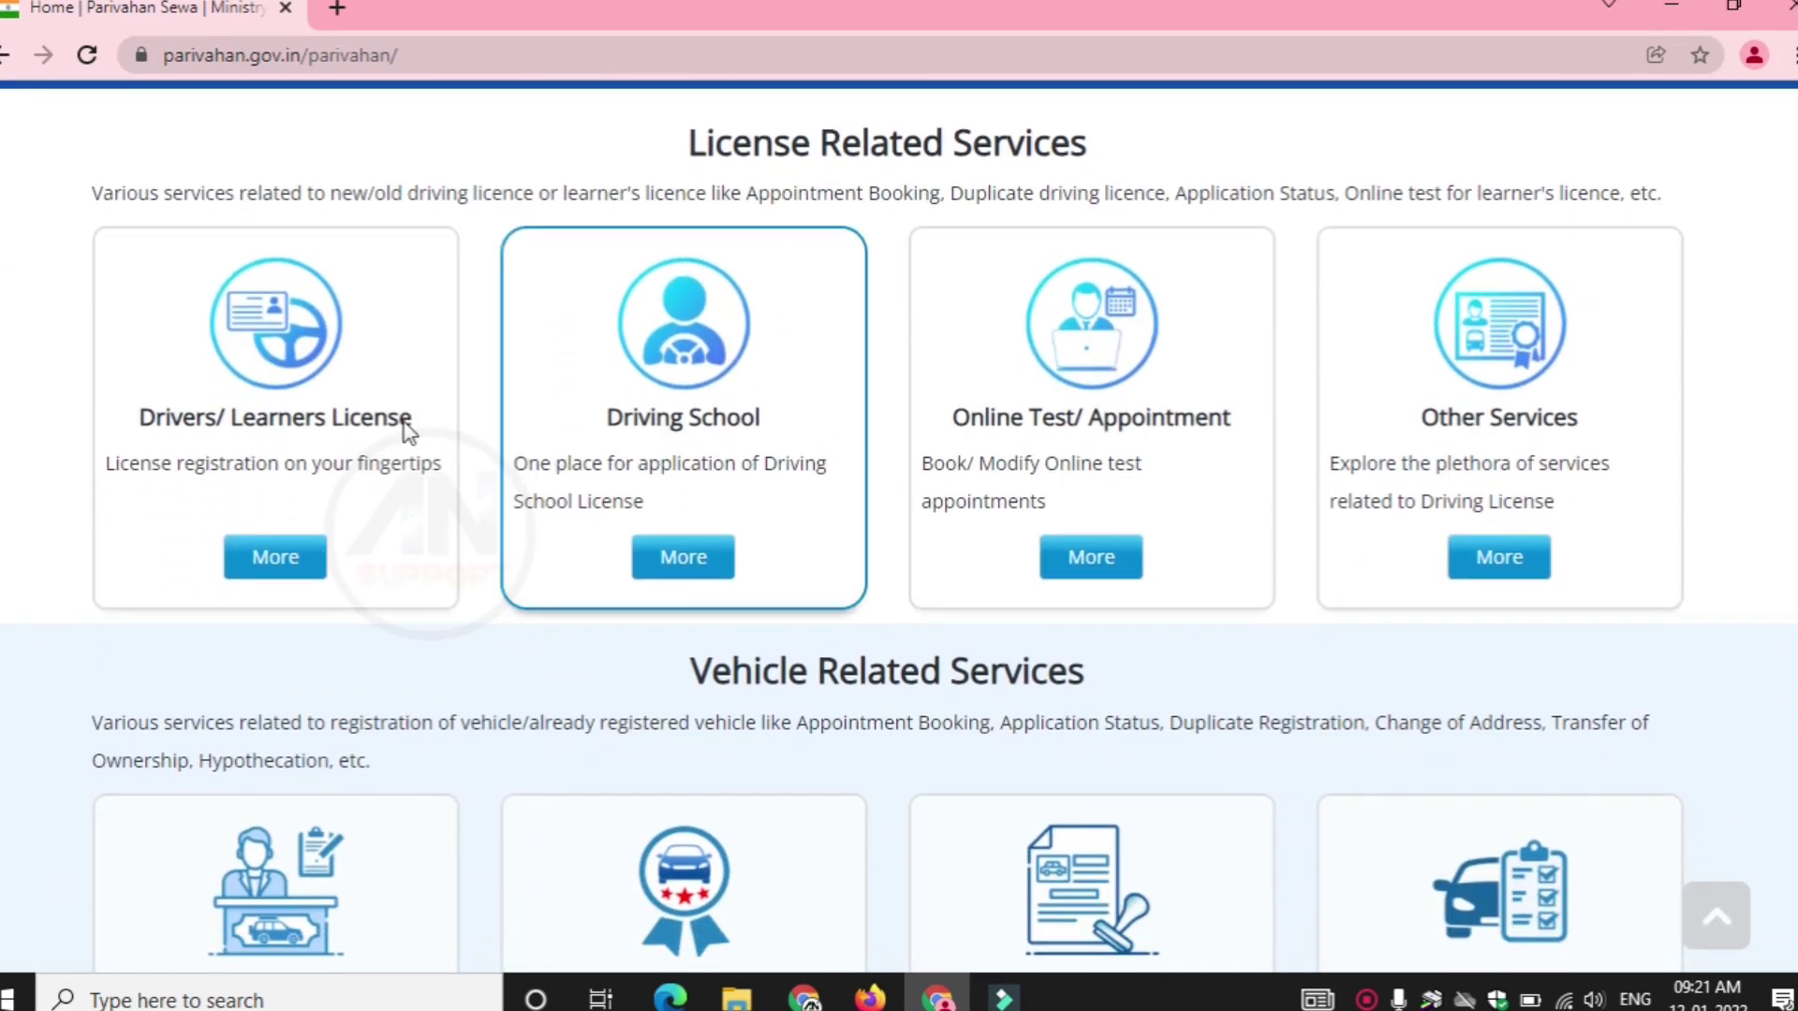
left_click(291, 566)
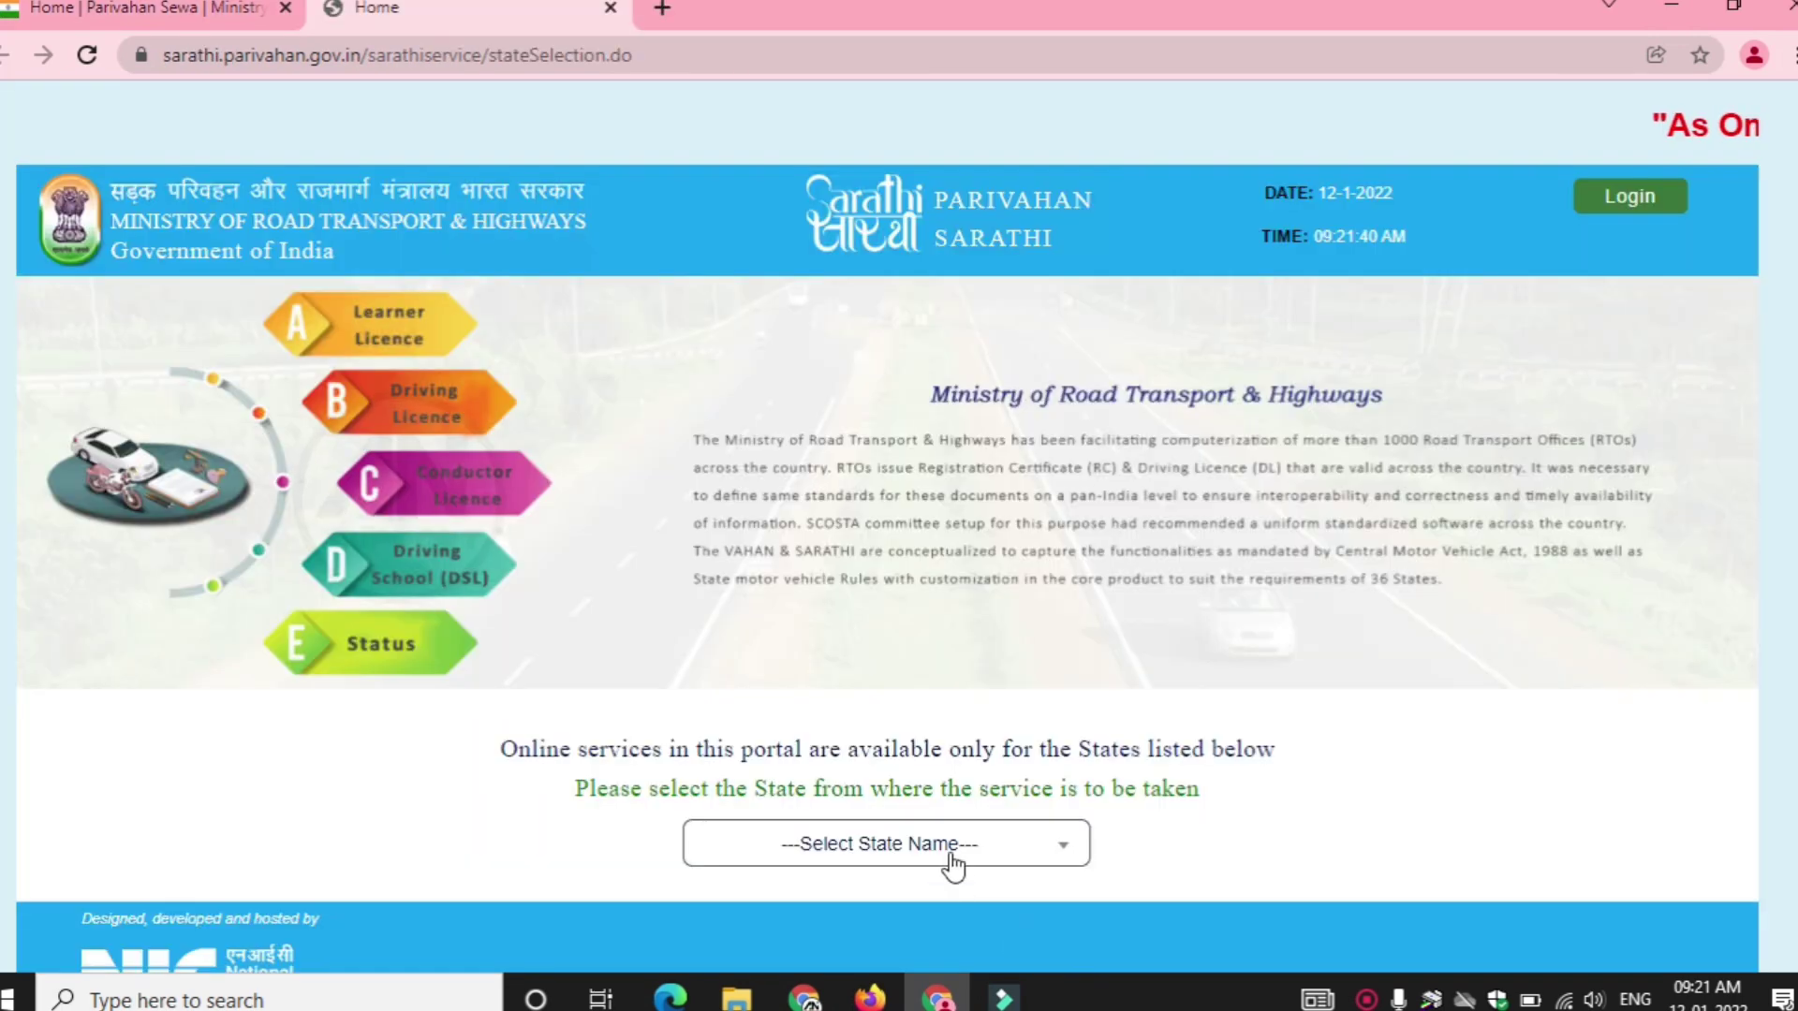
left_click(952, 847)
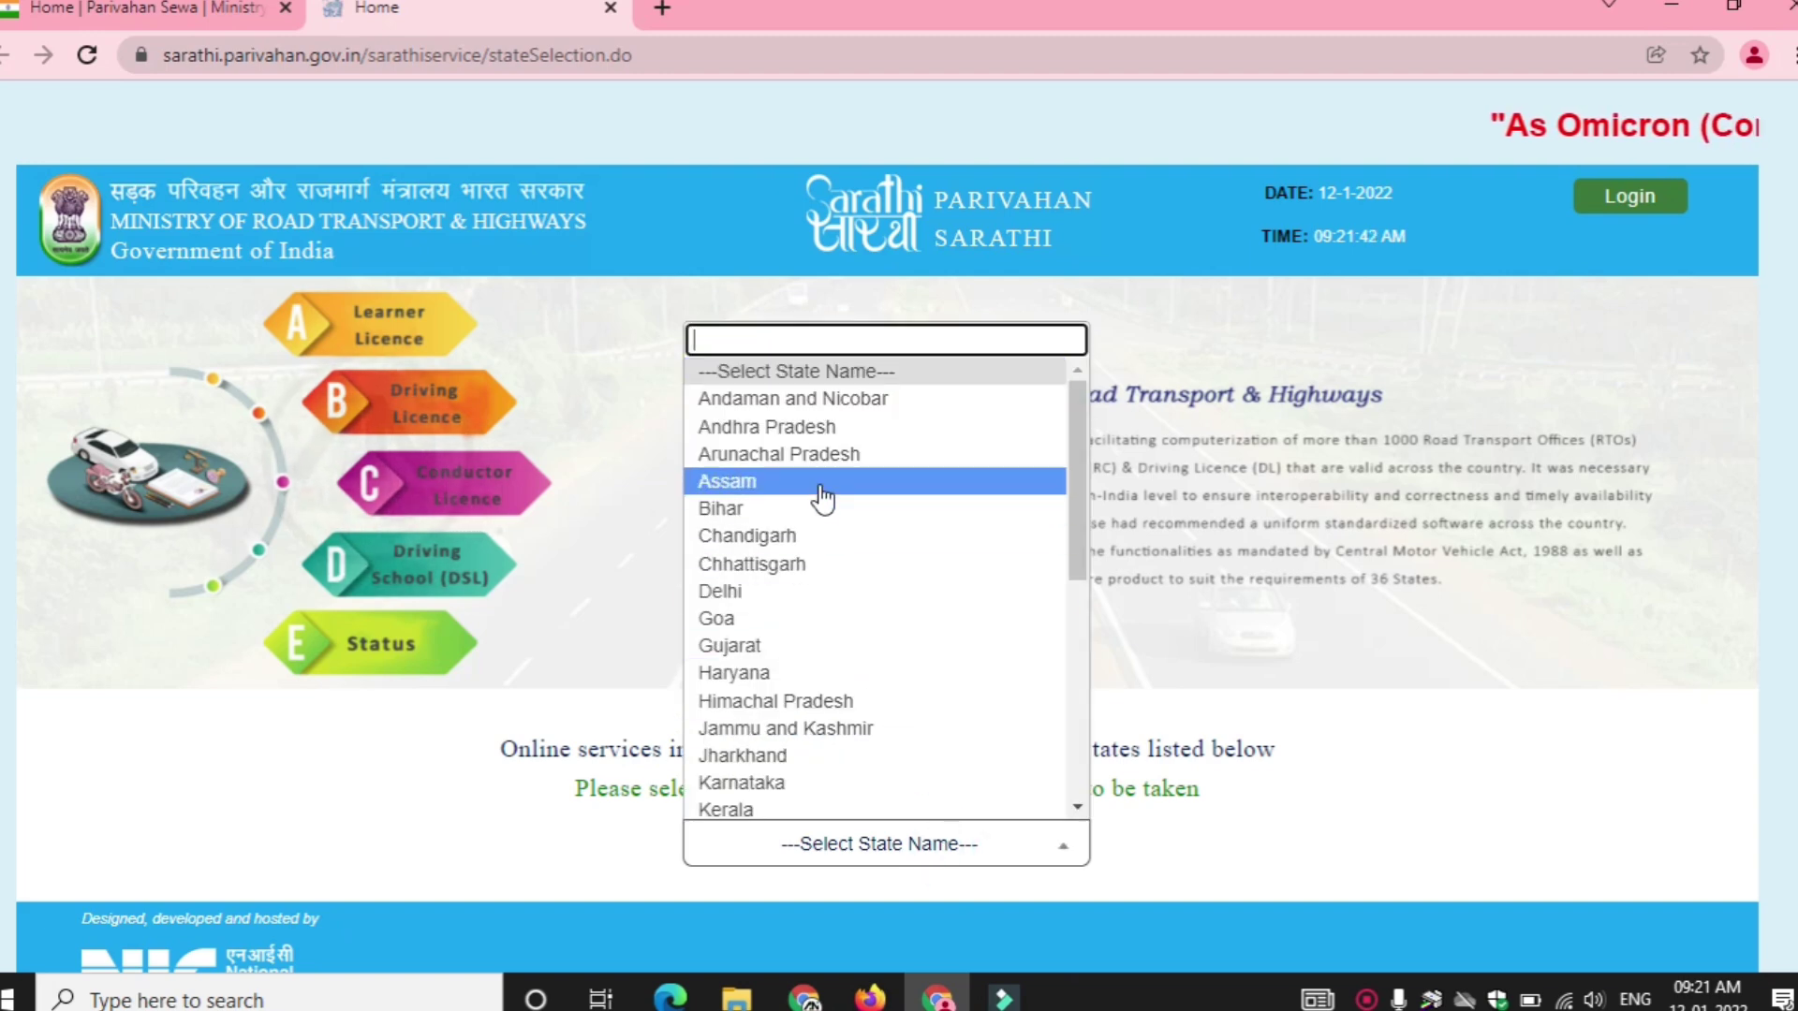
left_click(819, 484)
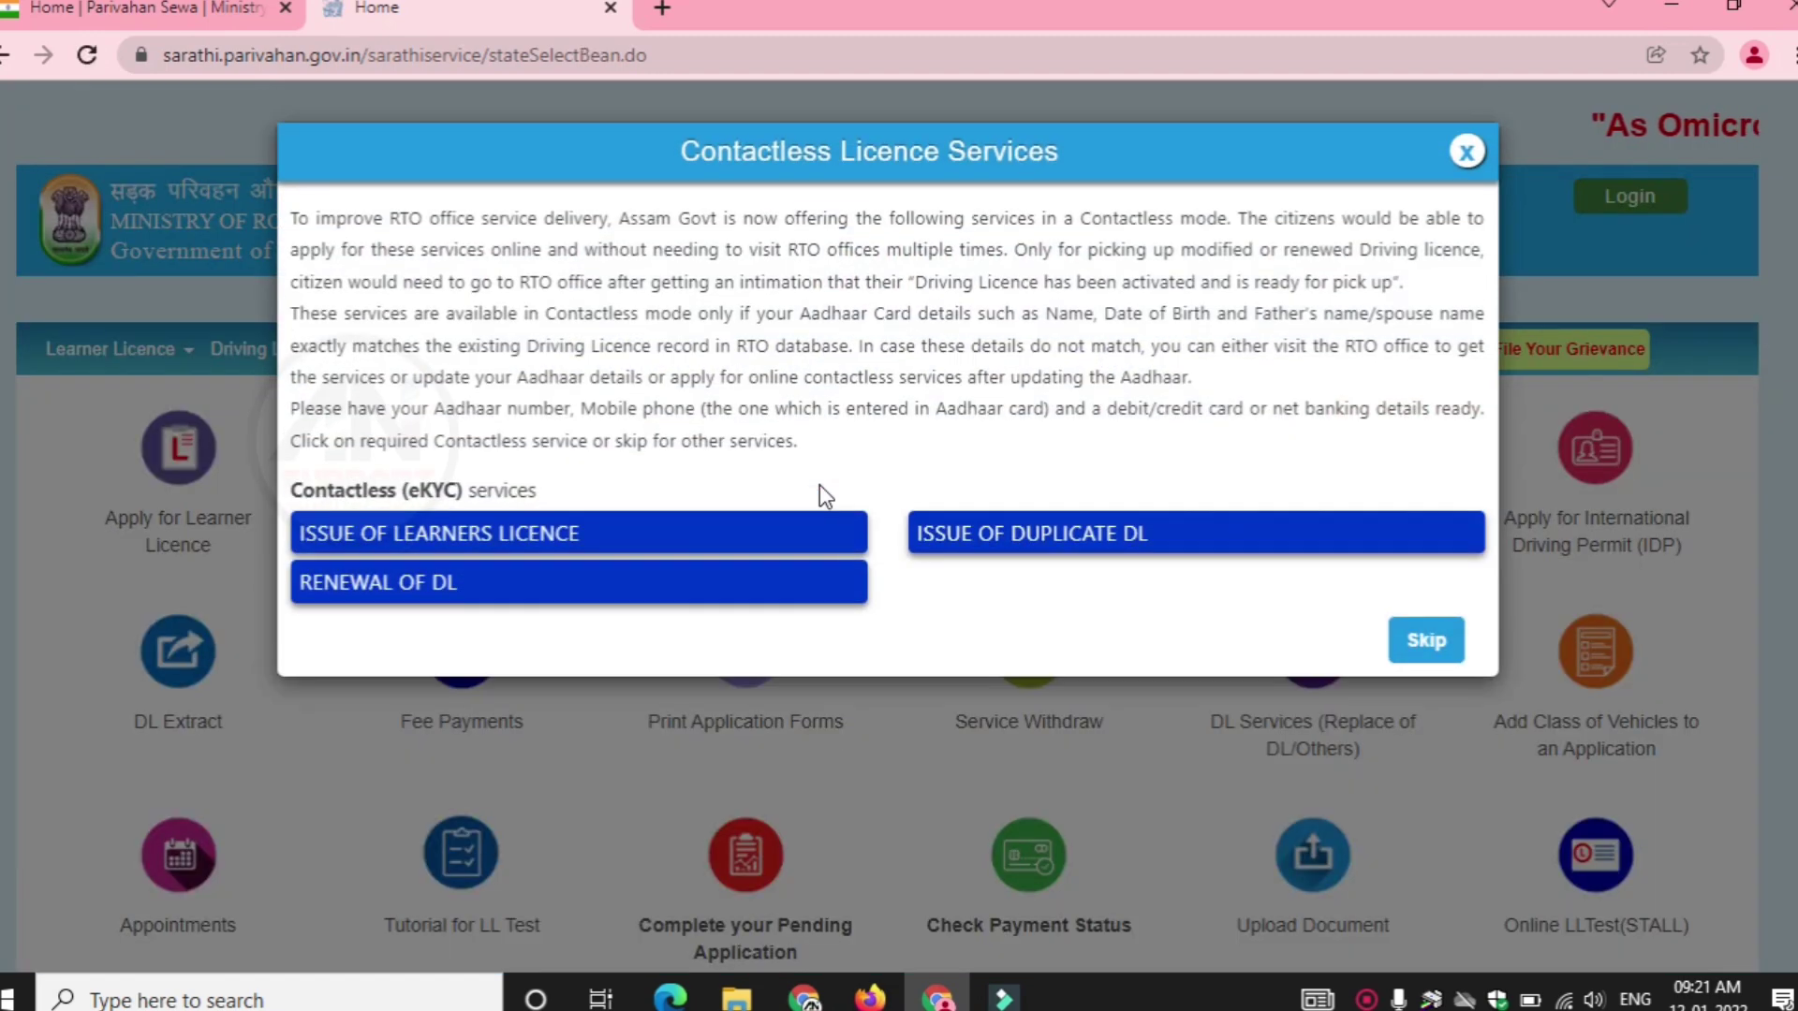
left_click(1466, 152)
scroll(964, 656, "down", 2)
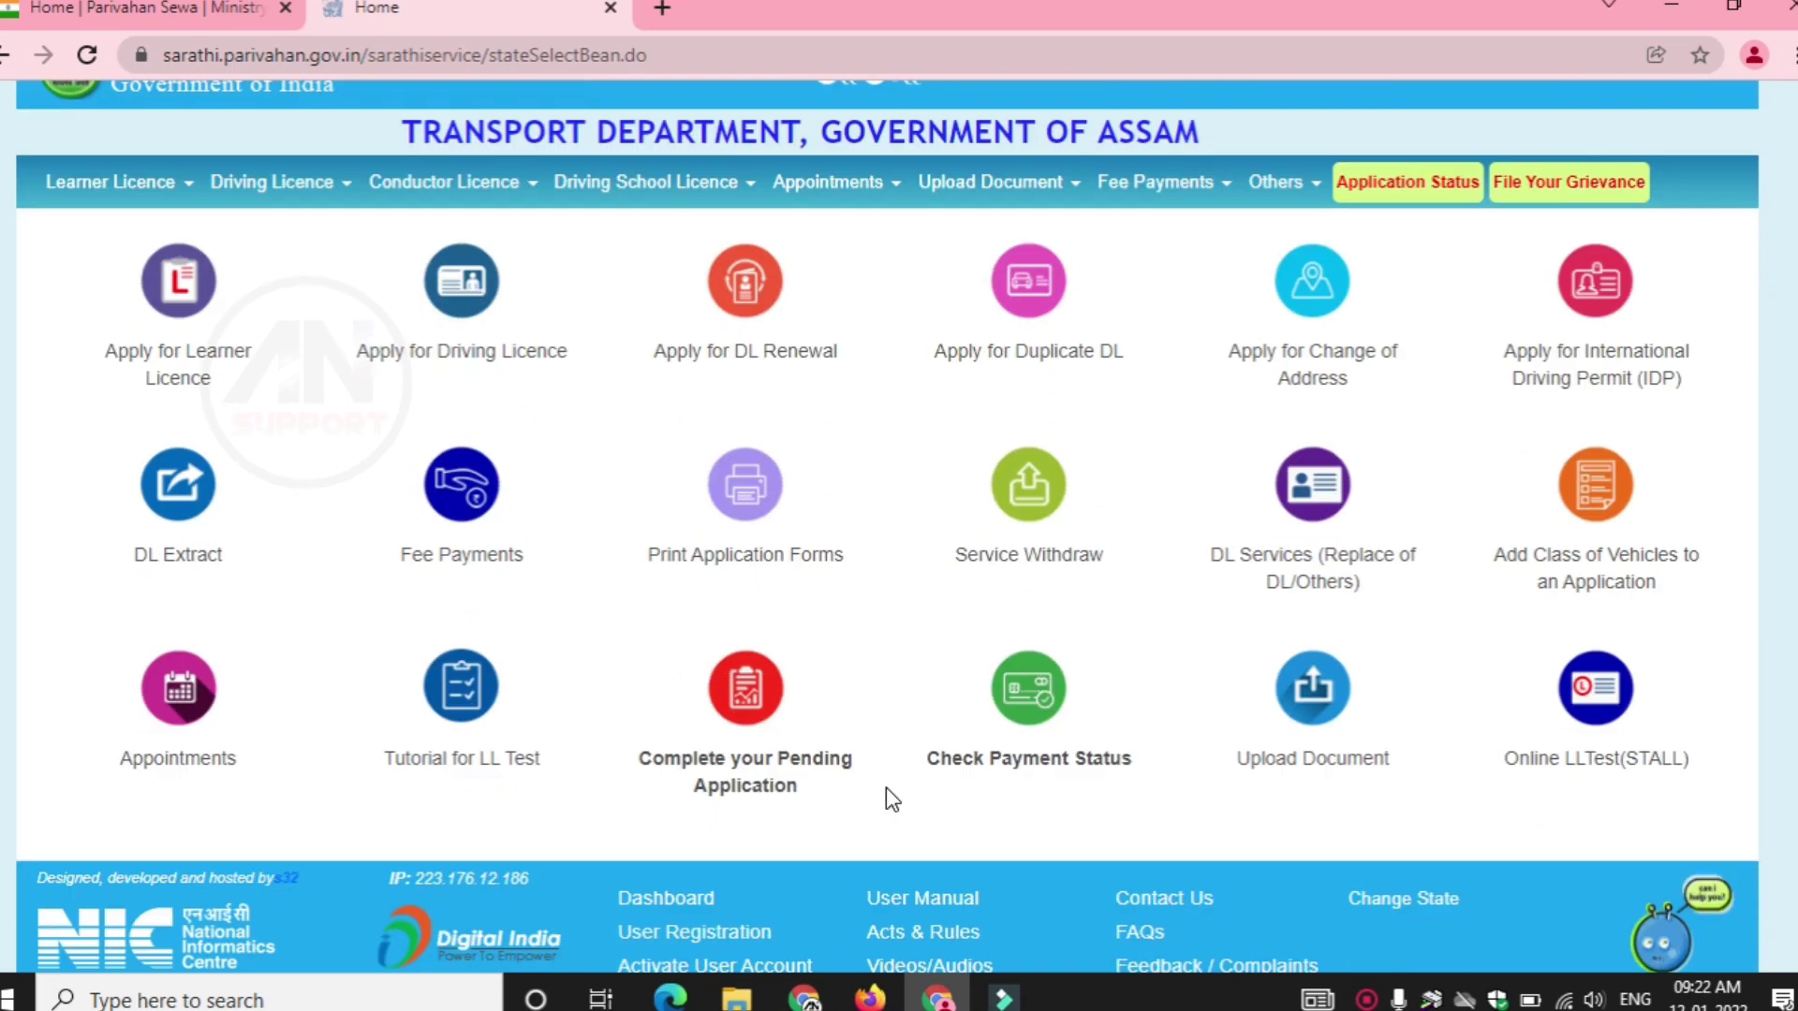
mouse_move(1218, 201)
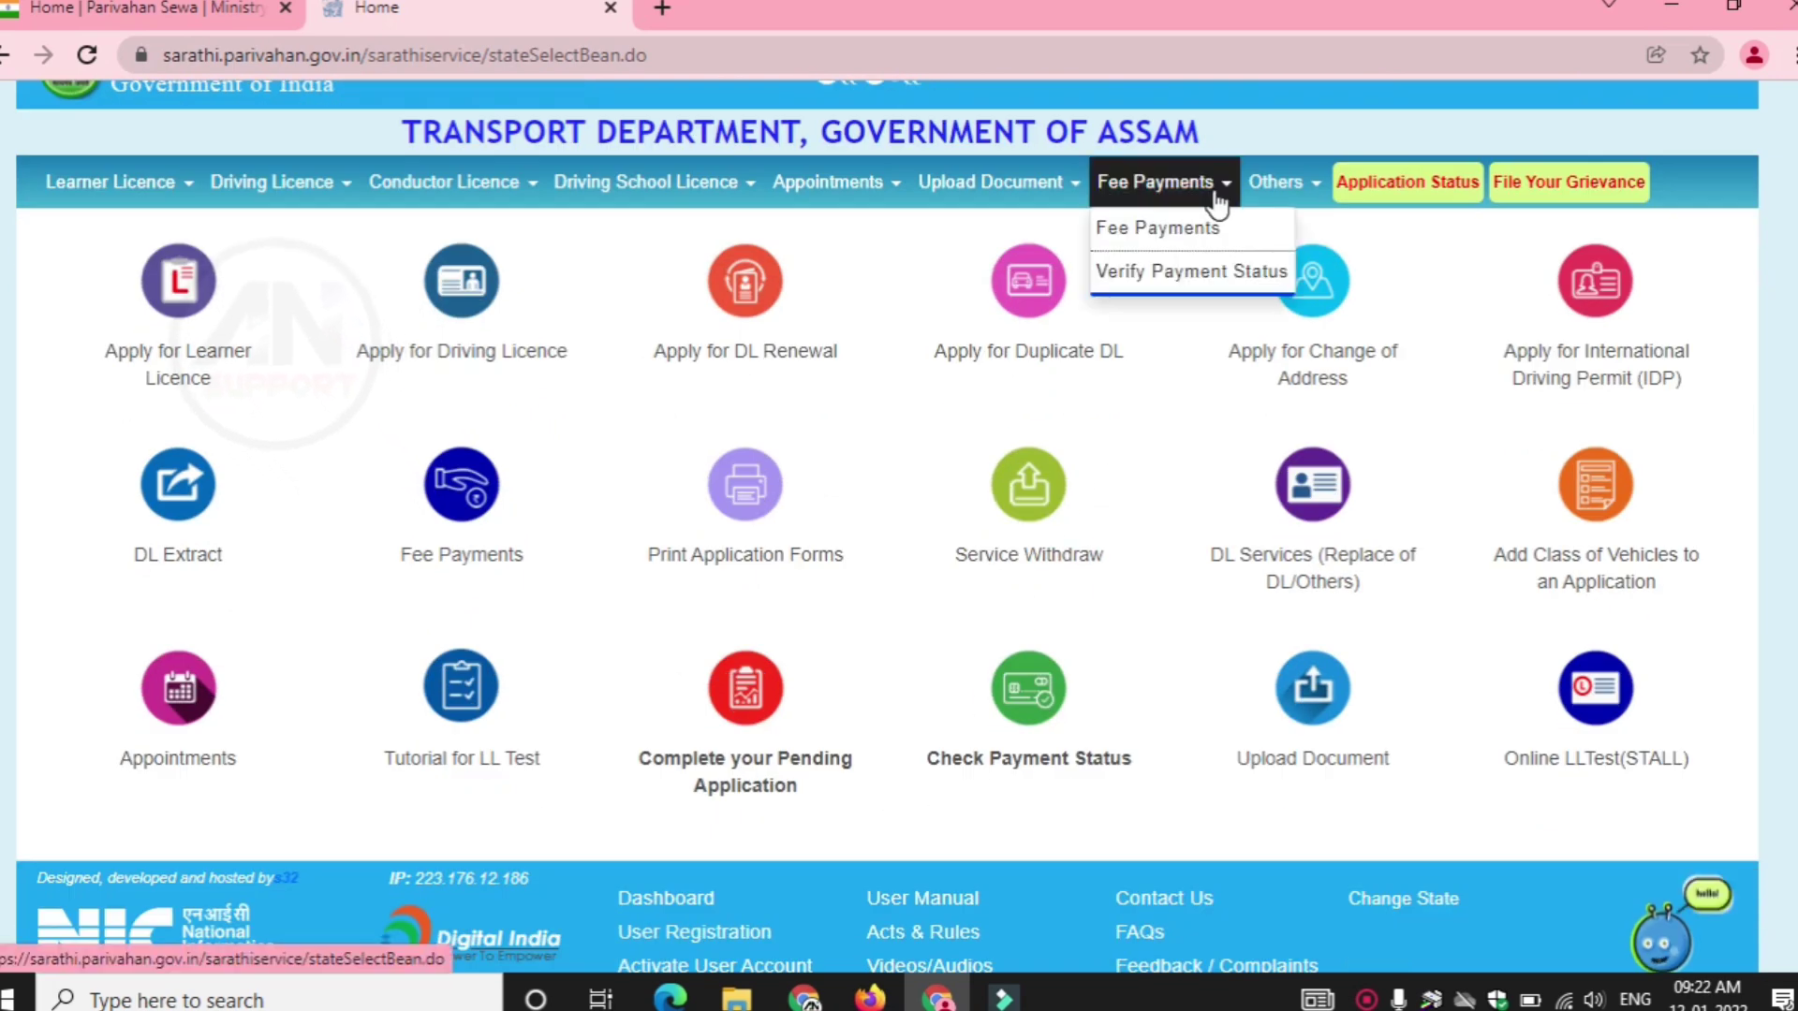
Open the EPAYMENT Retest Fee form and calculate the LLTEST fee of 50.00
left_click(1151, 242)
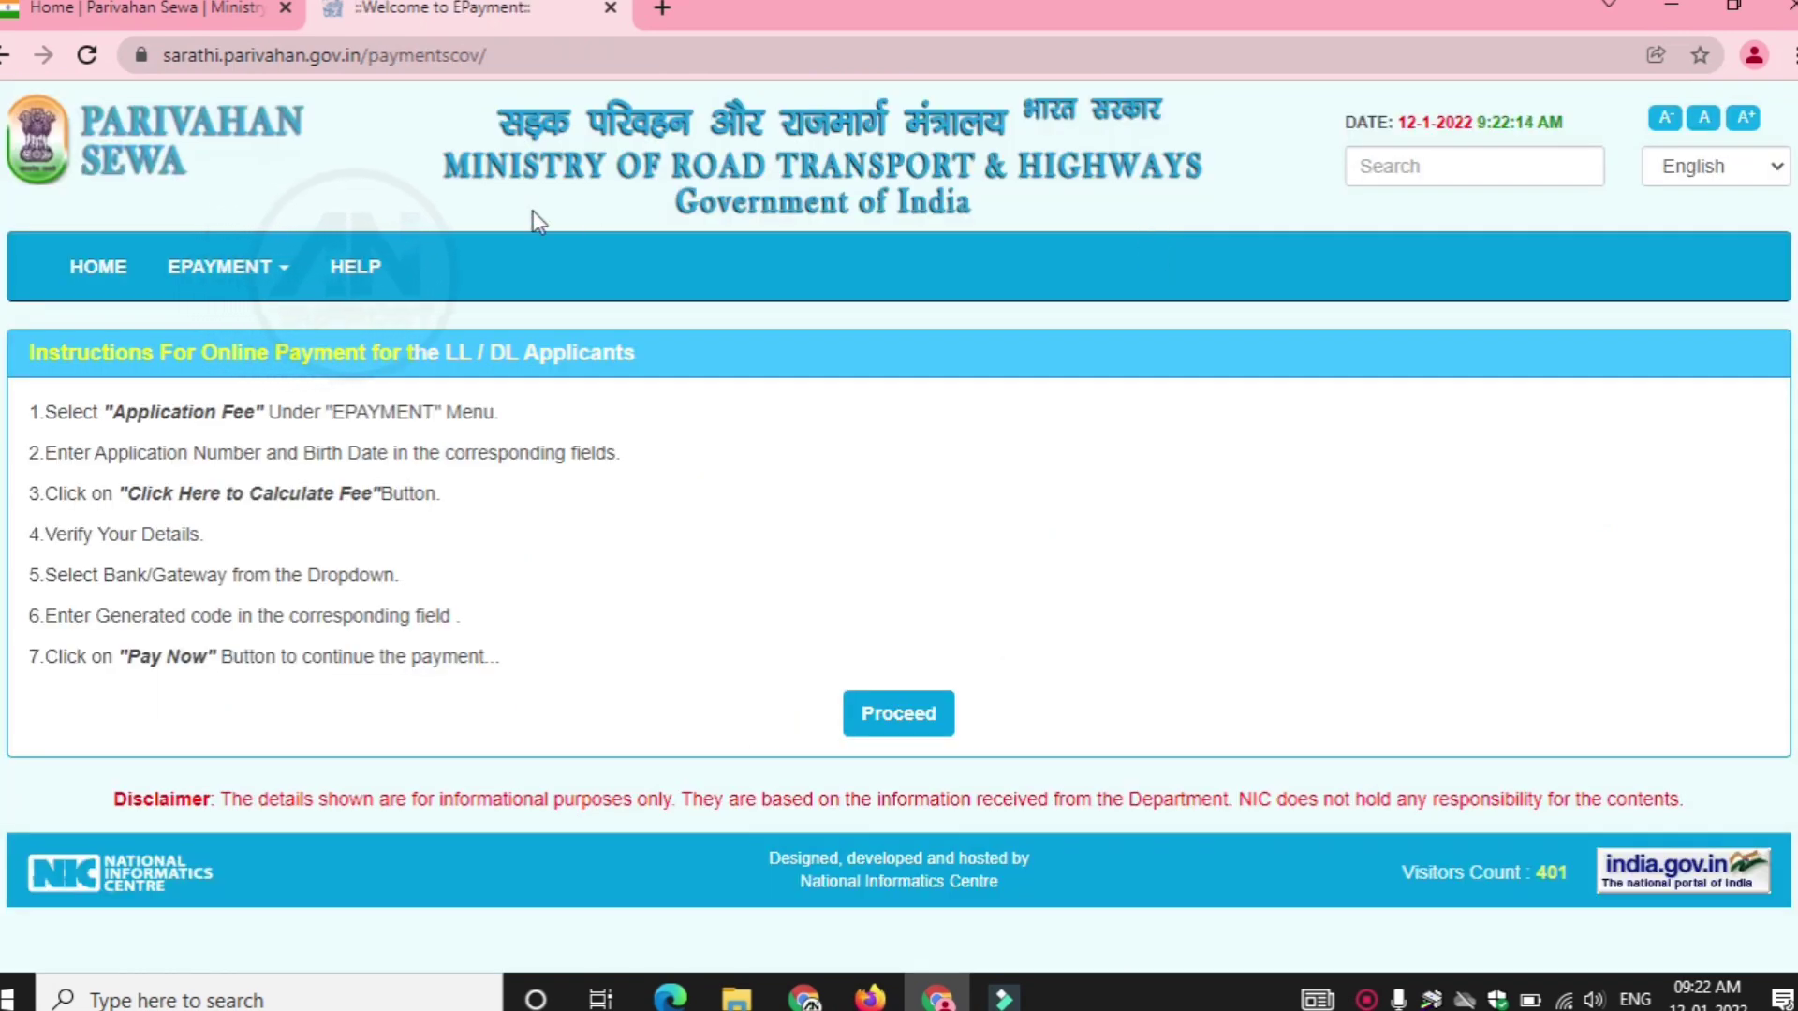
left_click(261, 274)
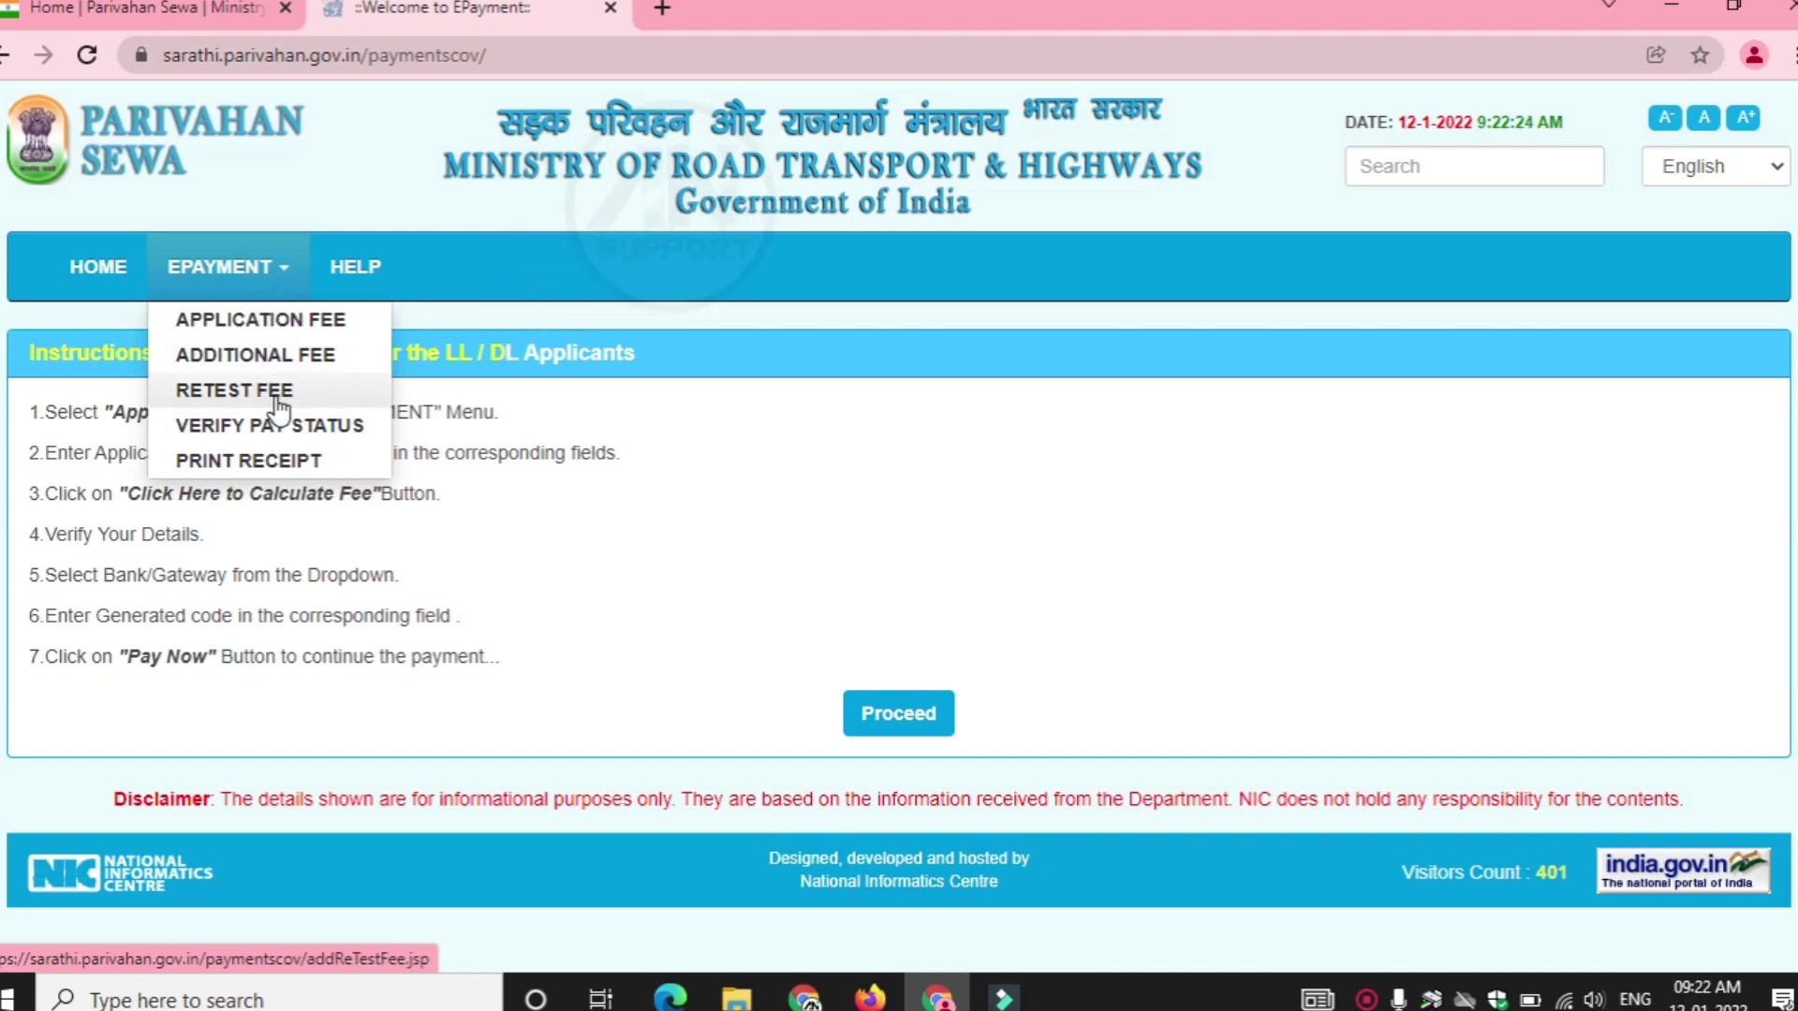
left_click(278, 409)
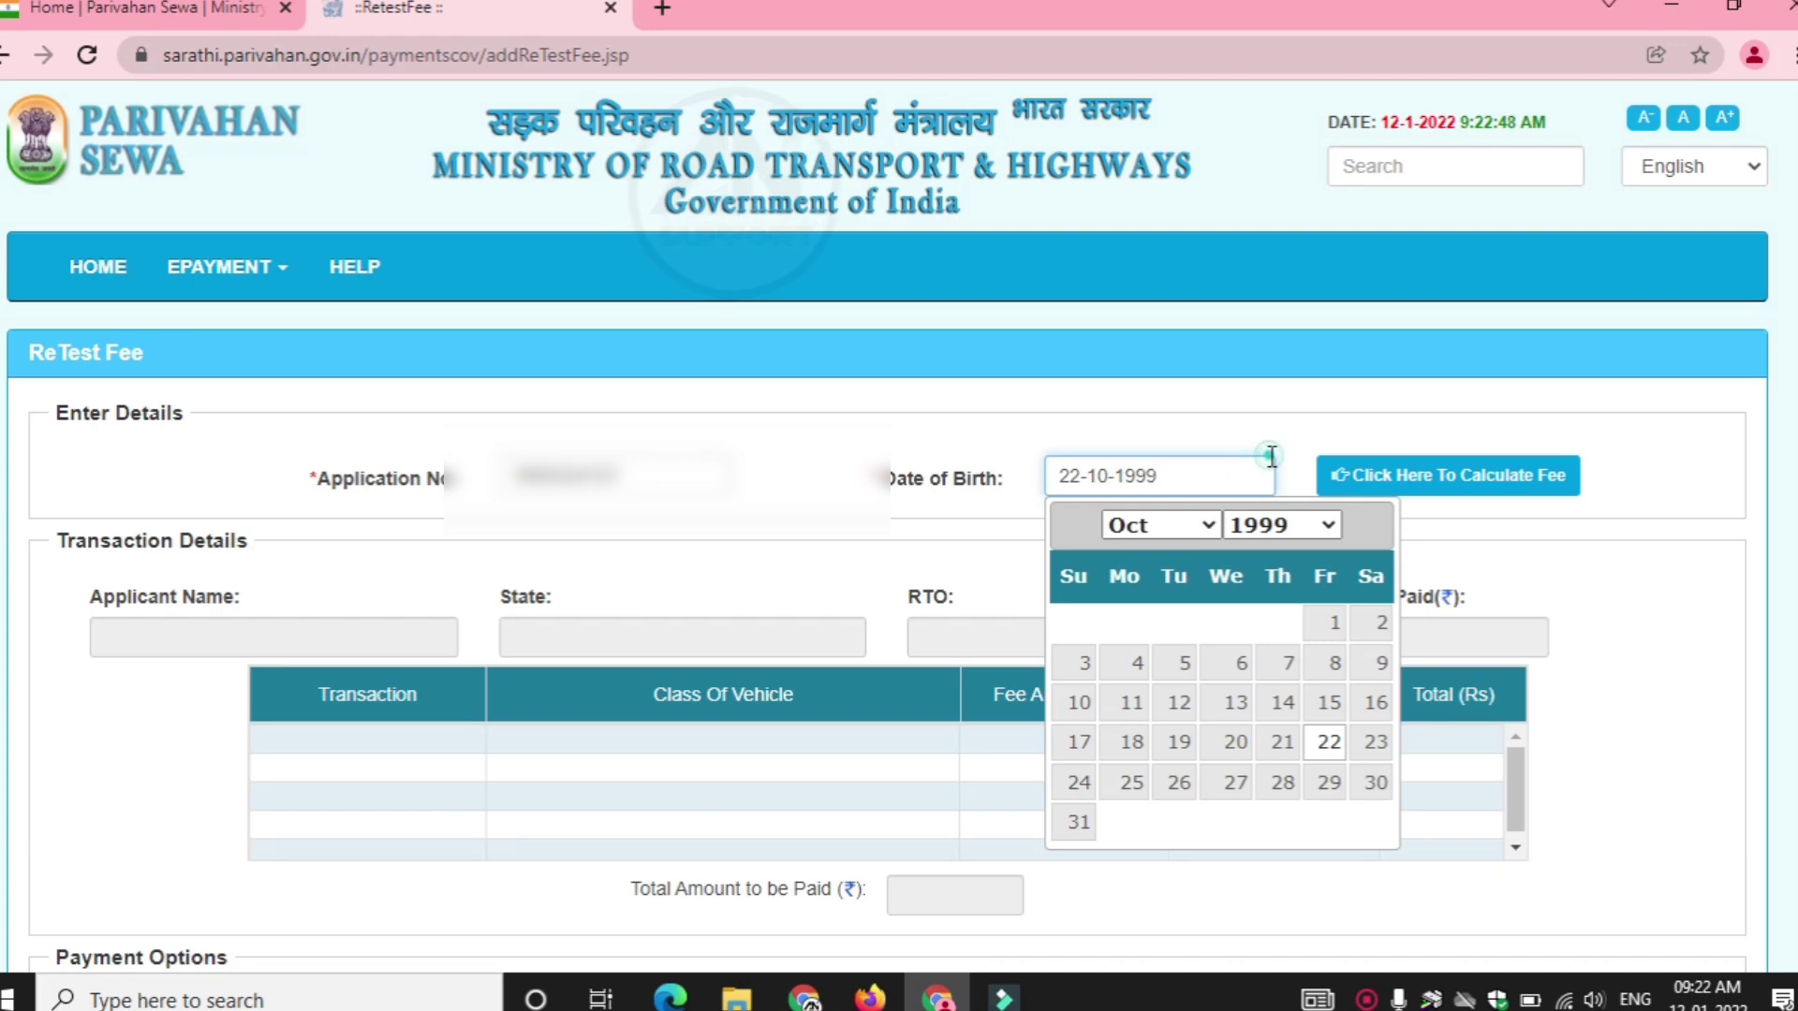
left_click(1305, 436)
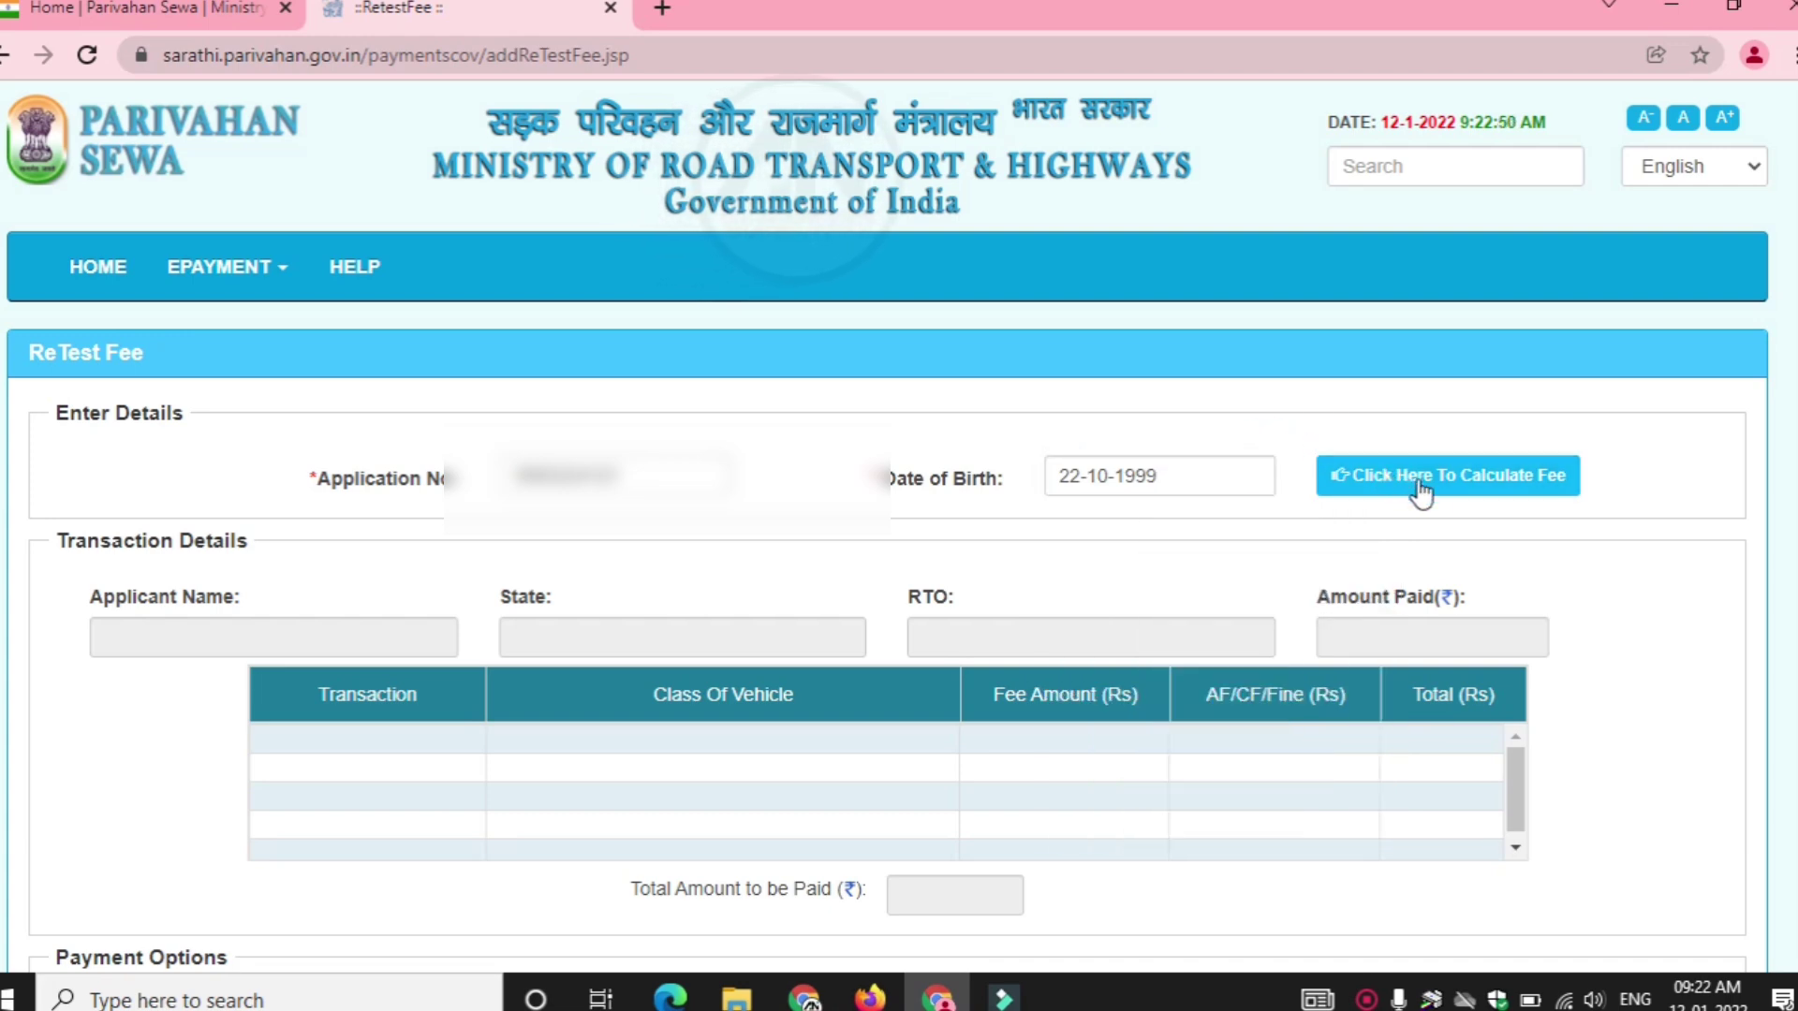
left_click(1516, 479)
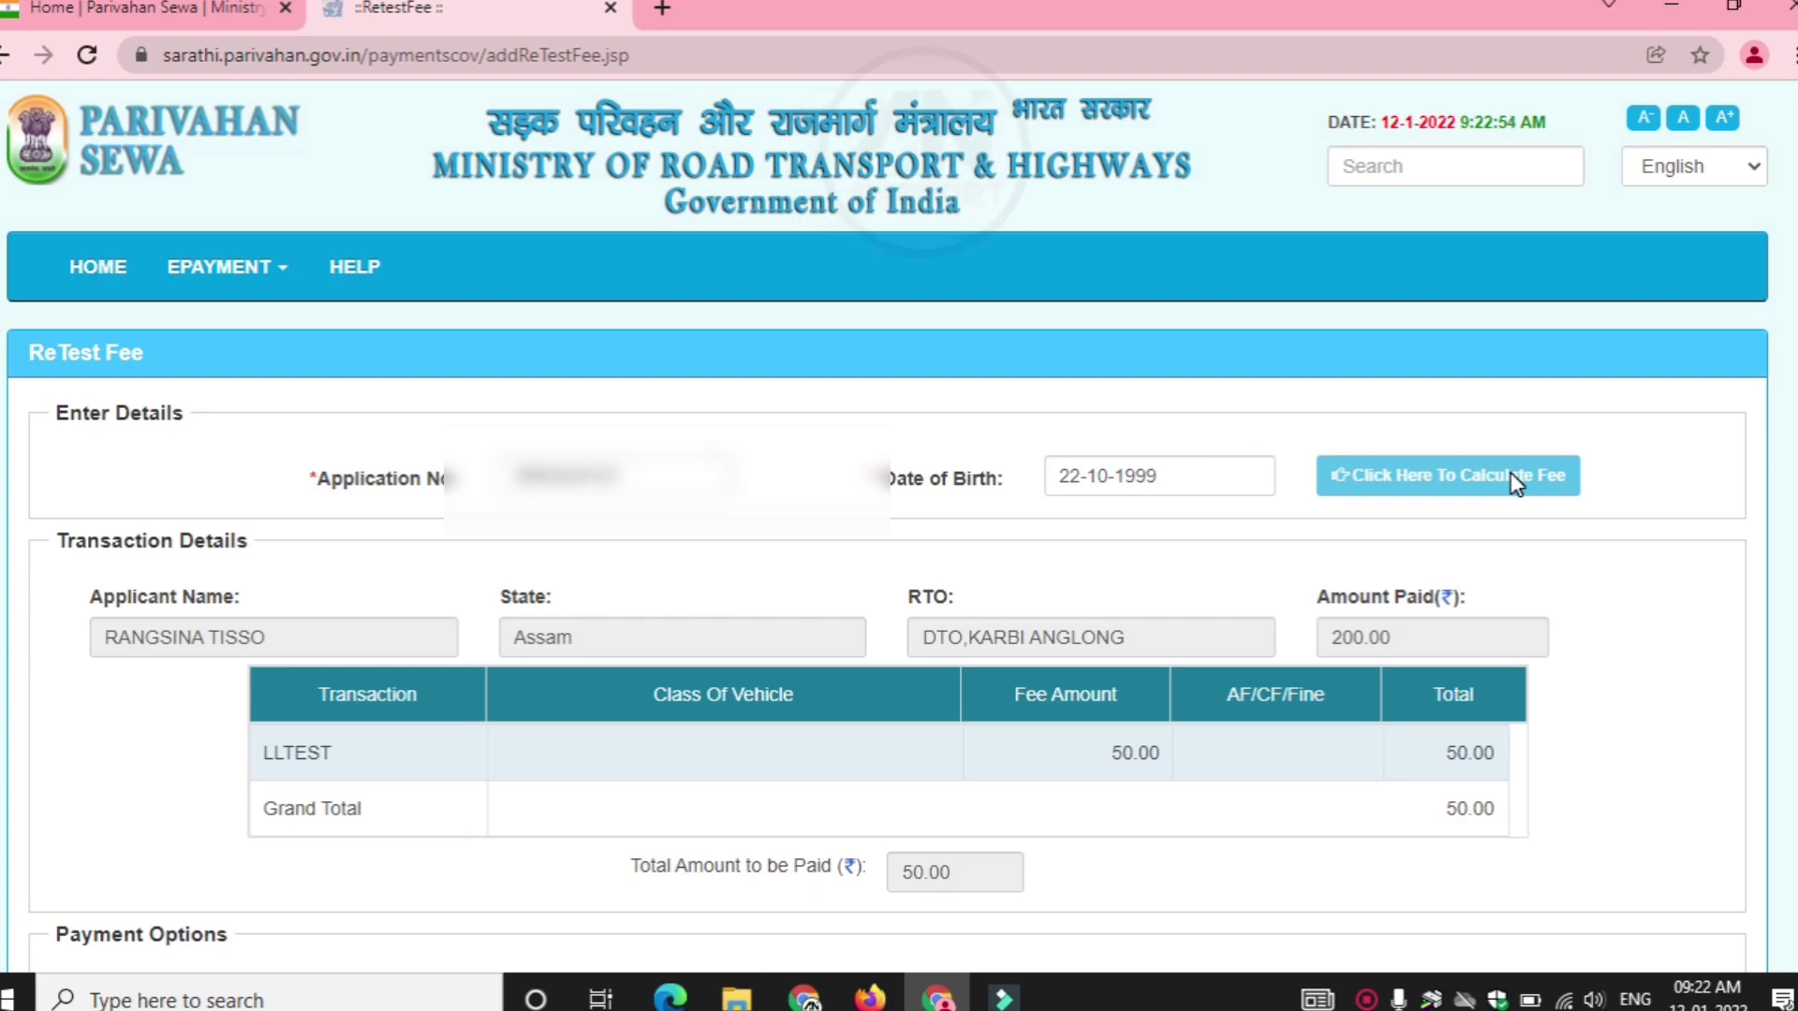
Select eGras as the payment gateway for the retest fee
scroll(1178, 590, "down", 2)
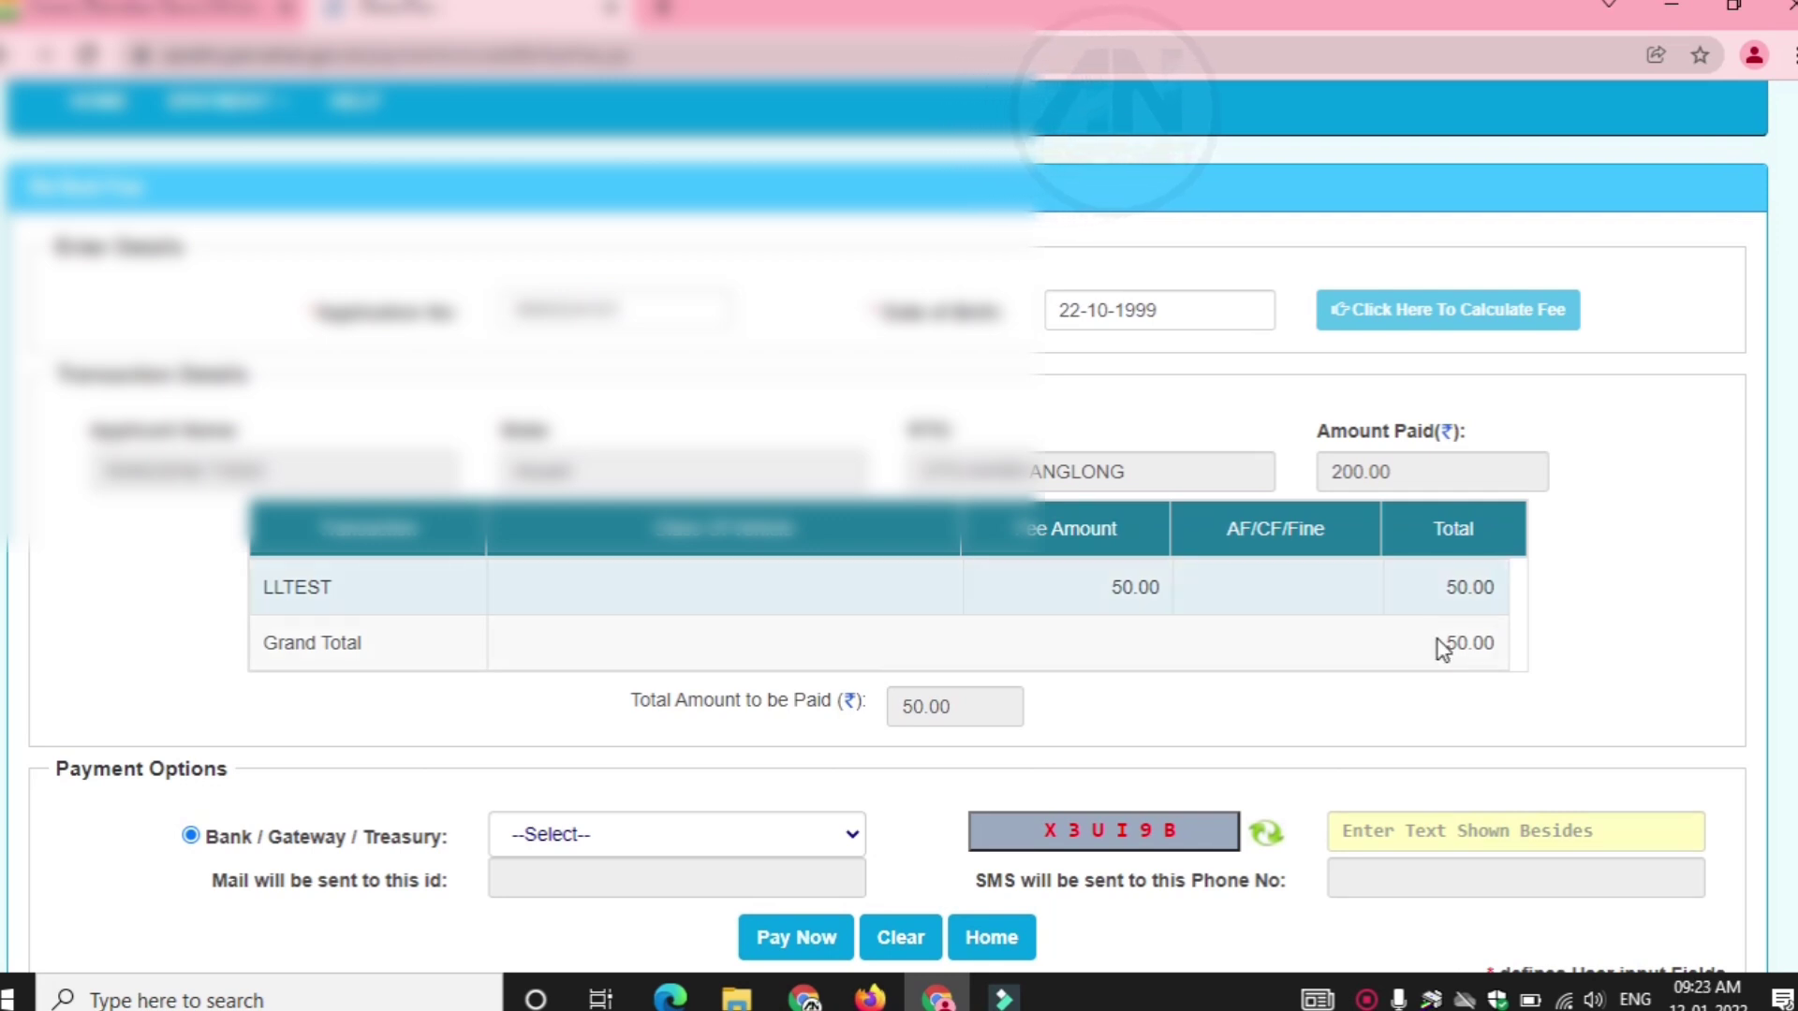
scroll(1124, 674, "down", 2)
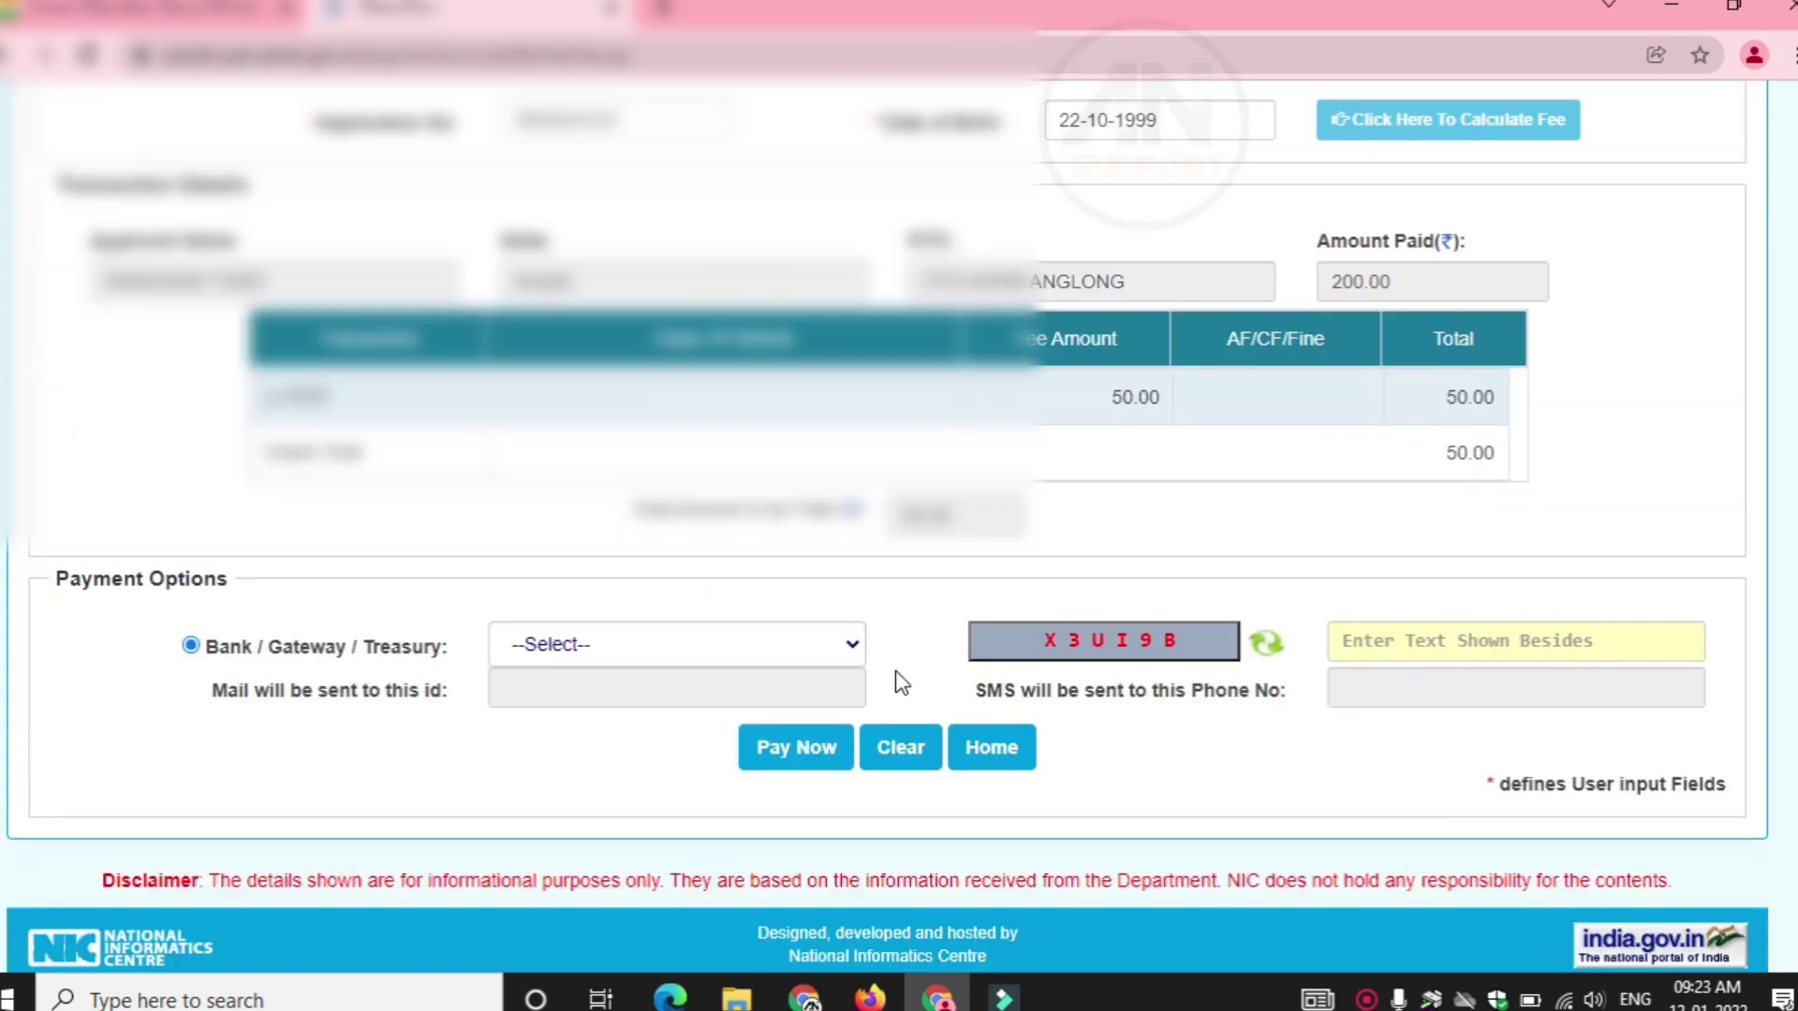
left_click(836, 658)
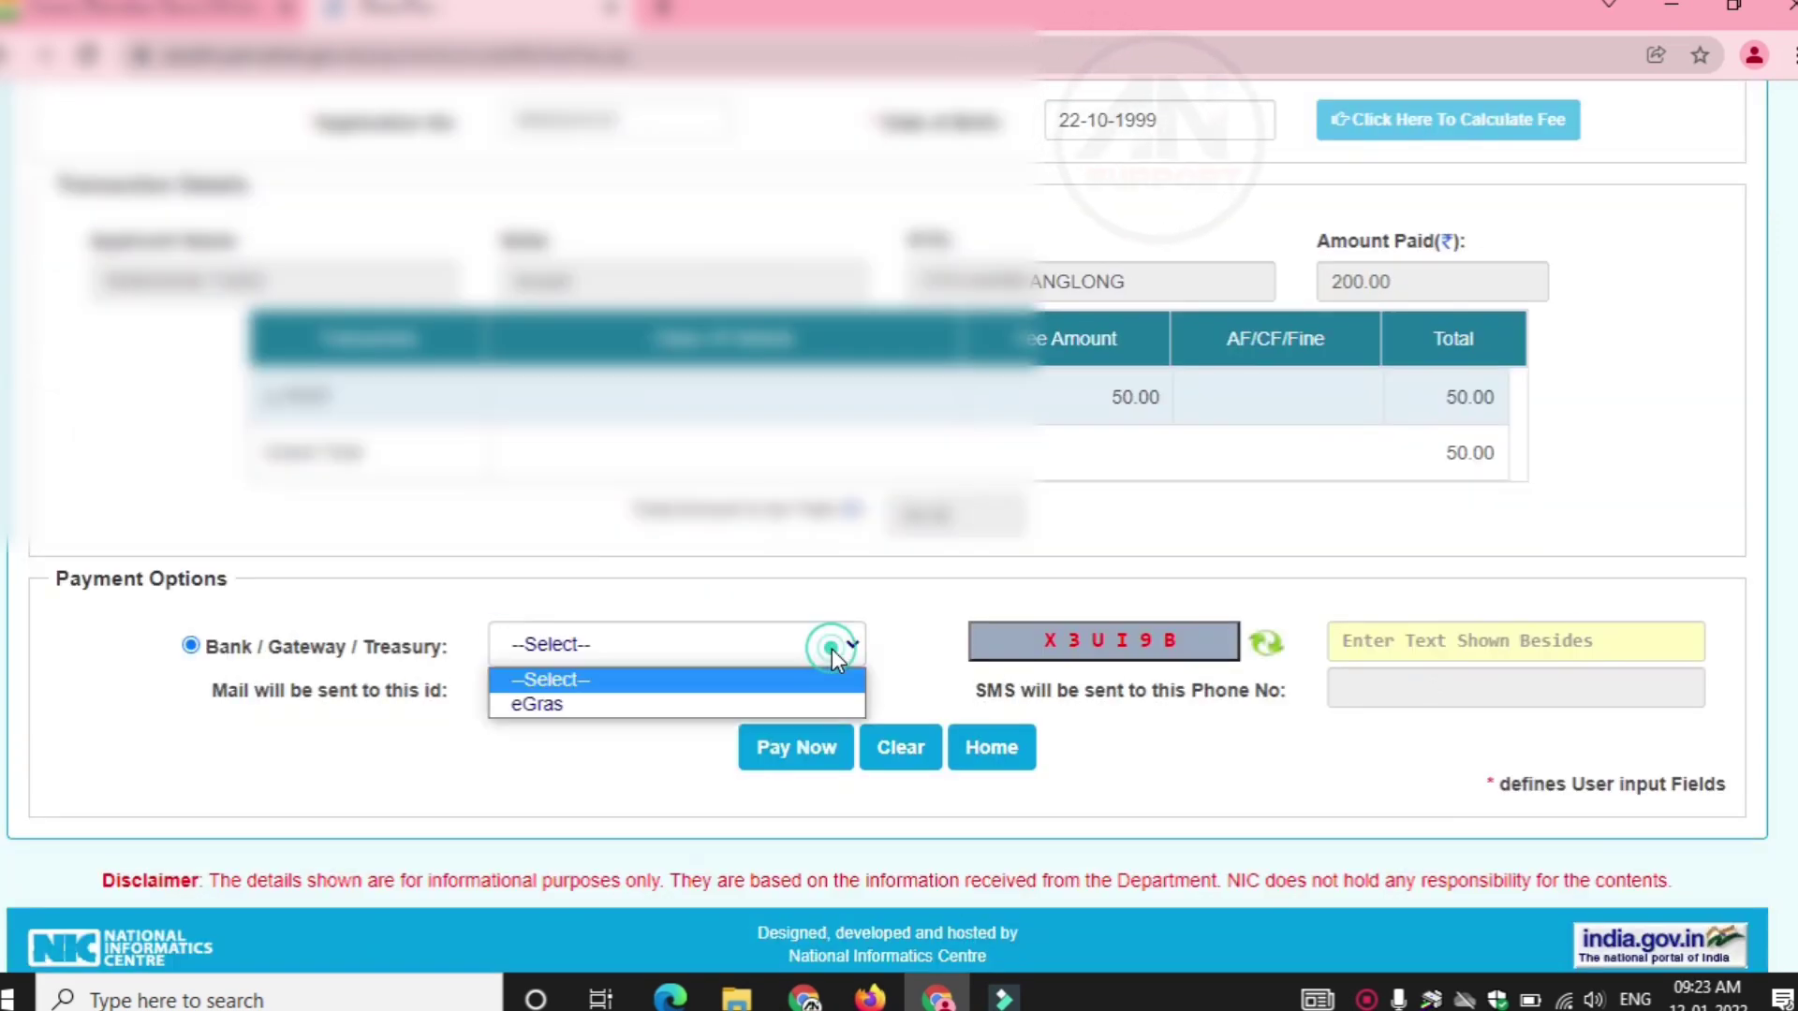
left_click(527, 711)
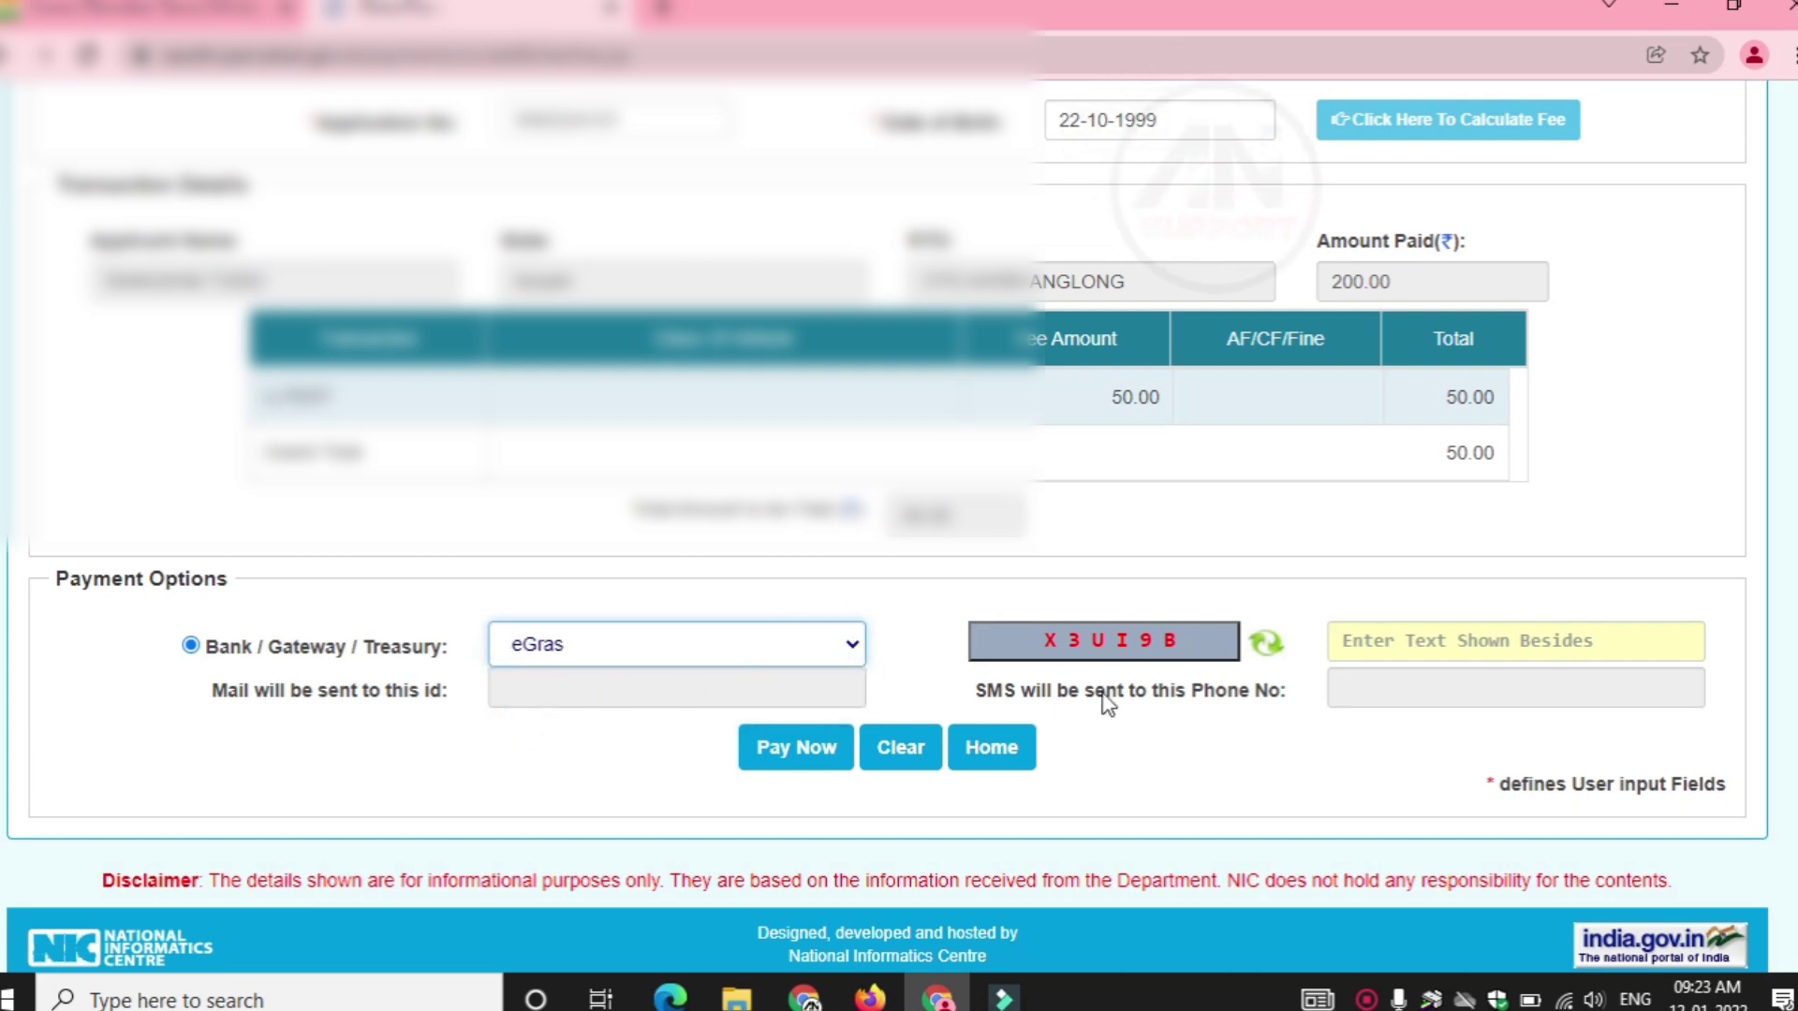
Enter the shown verification code and submit the Rs 50 payment with Pay Now
left_click(1399, 657)
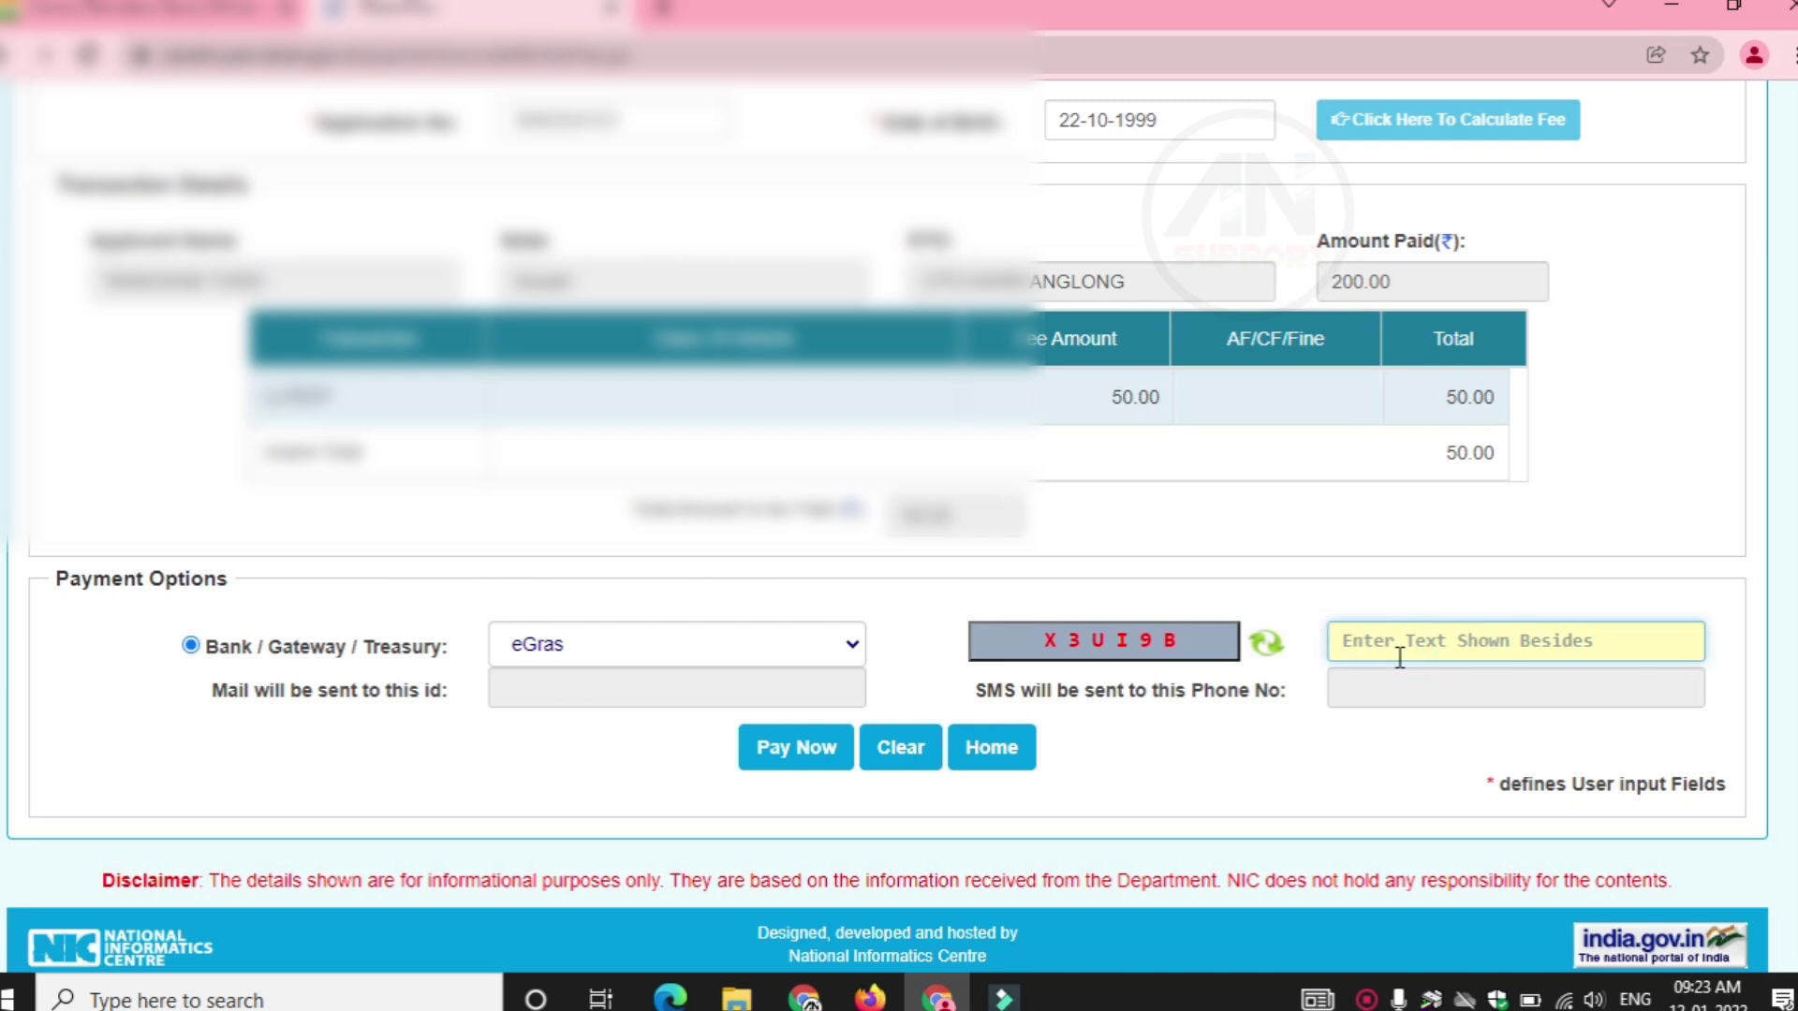
type("X")
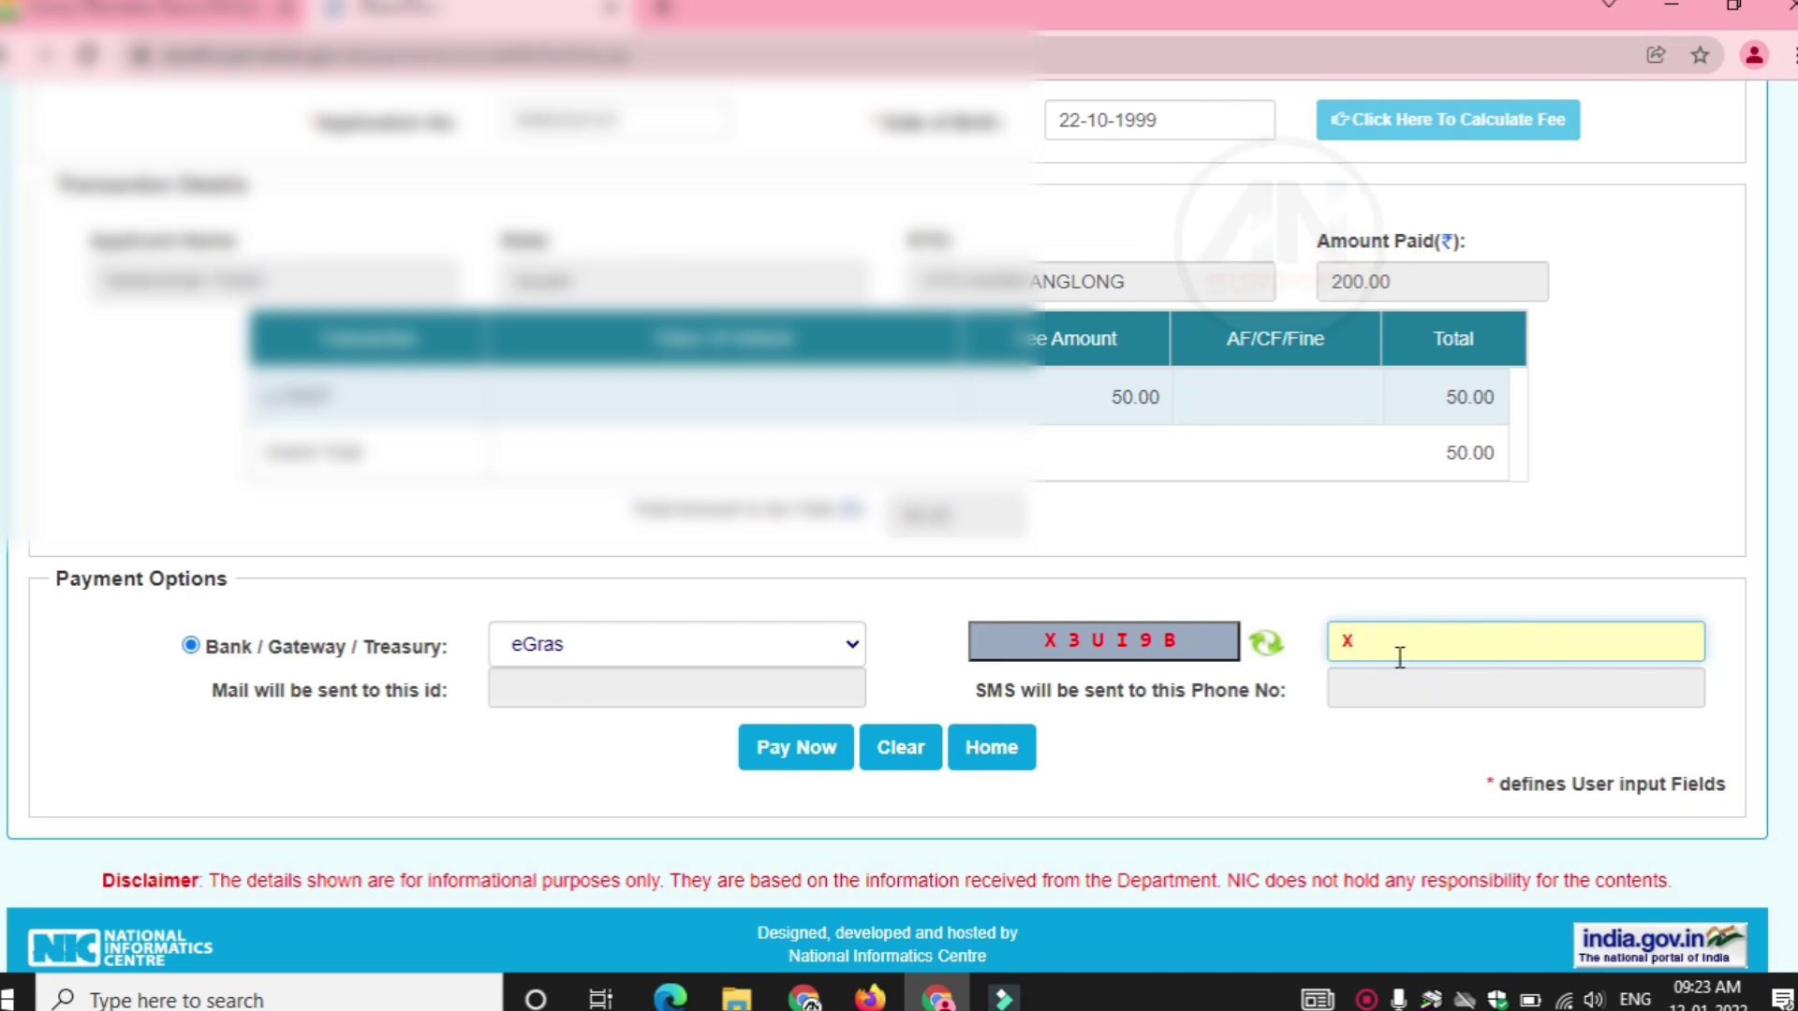
type("3UI9B")
left_click(1302, 768)
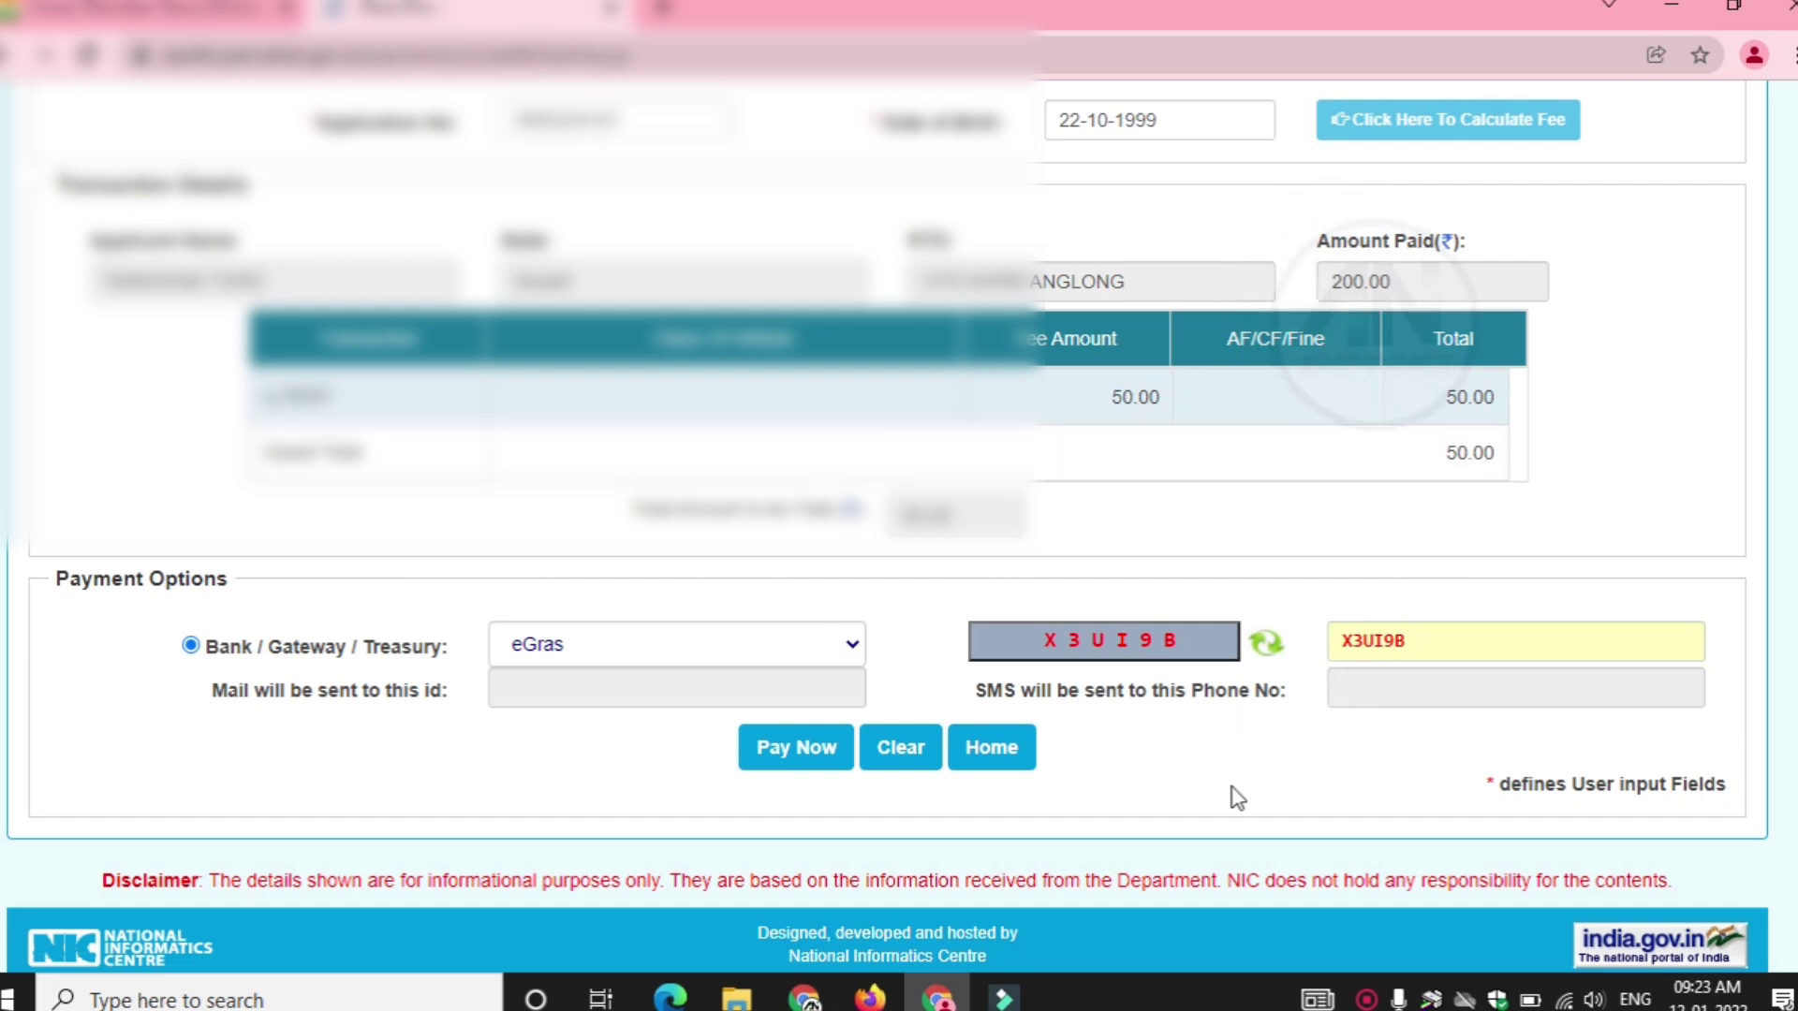
left_click(781, 759)
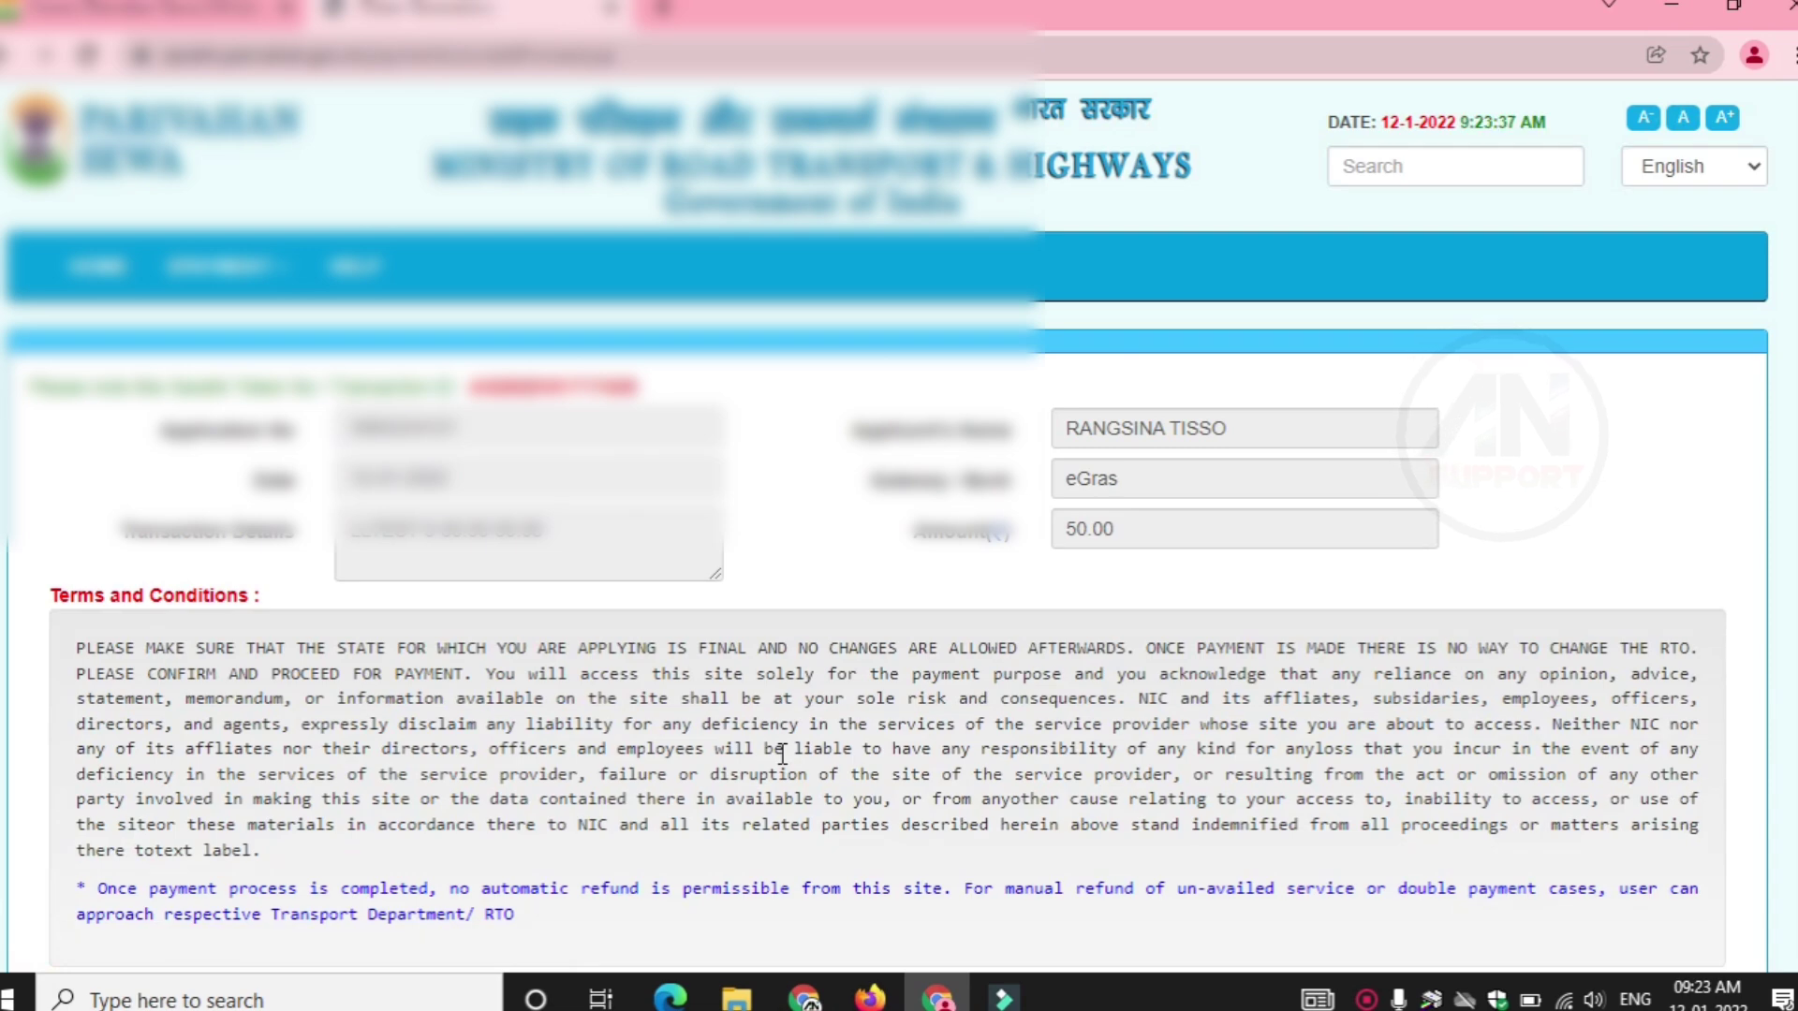
Agree to the Terms and Conditions and proceed with the 50.00 eGras payment
scroll(782, 753, "down", 1)
scroll(782, 754, "down", 1)
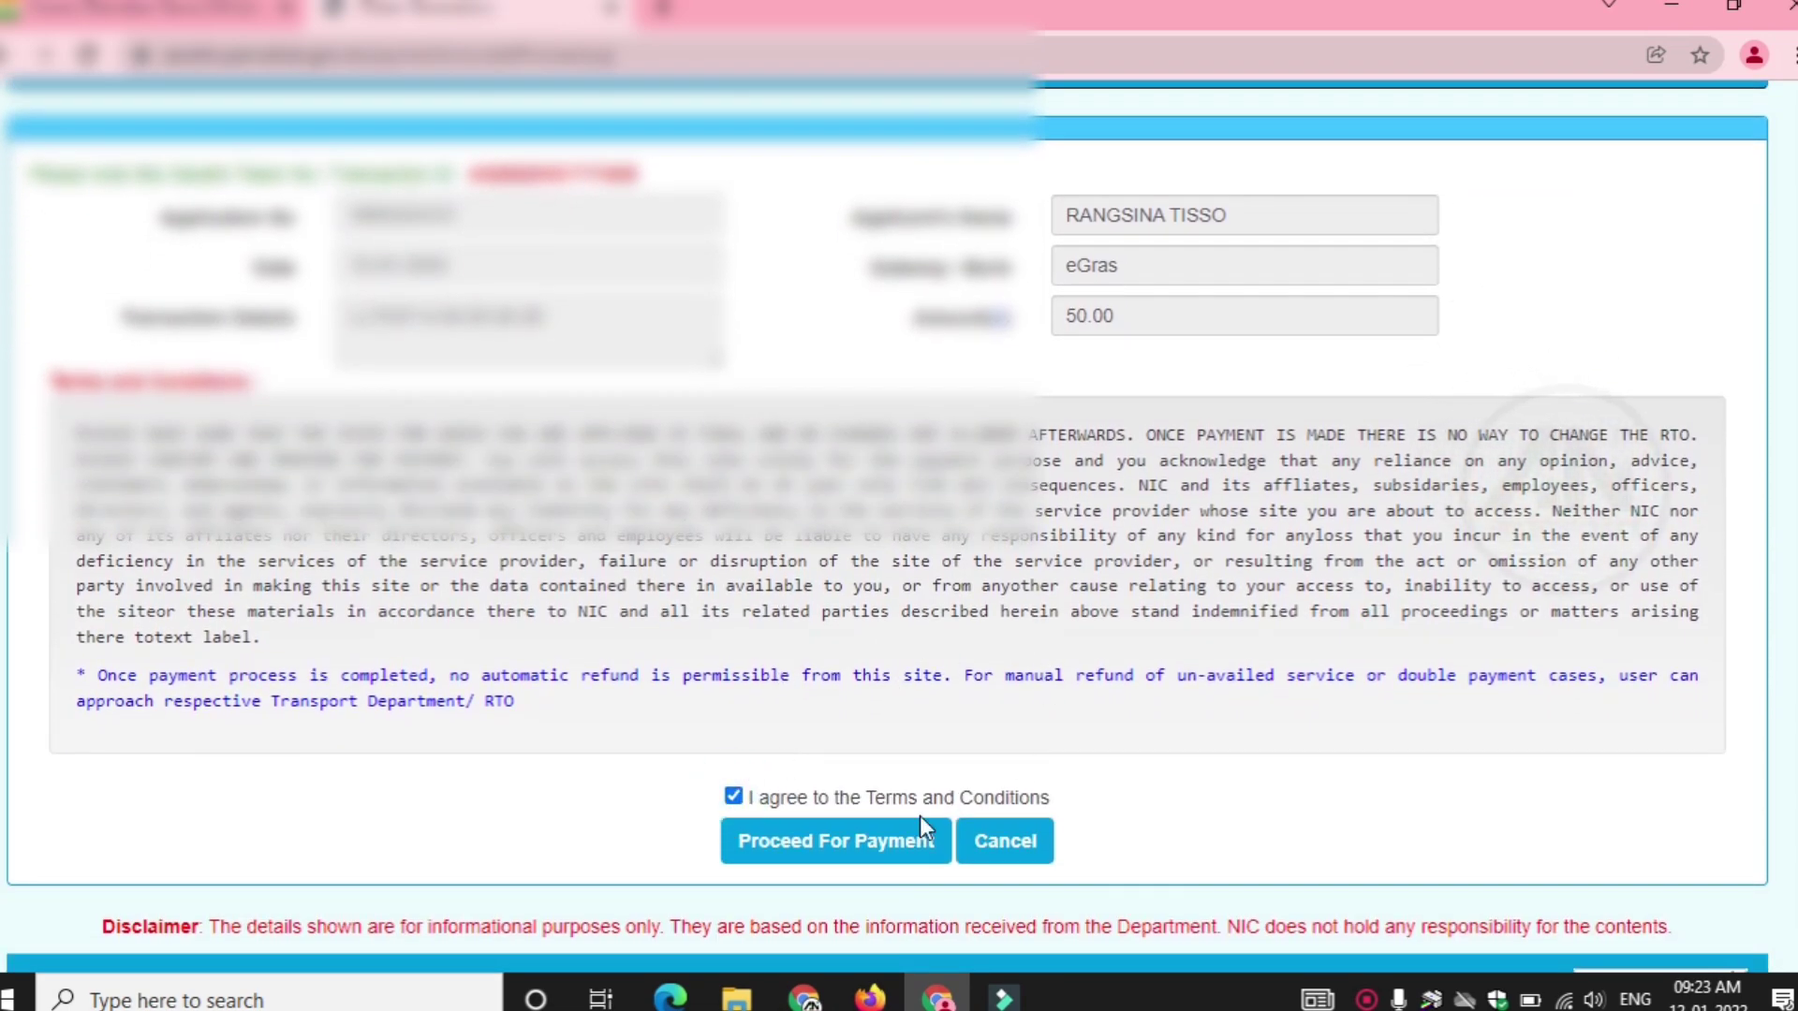
left_click(828, 841)
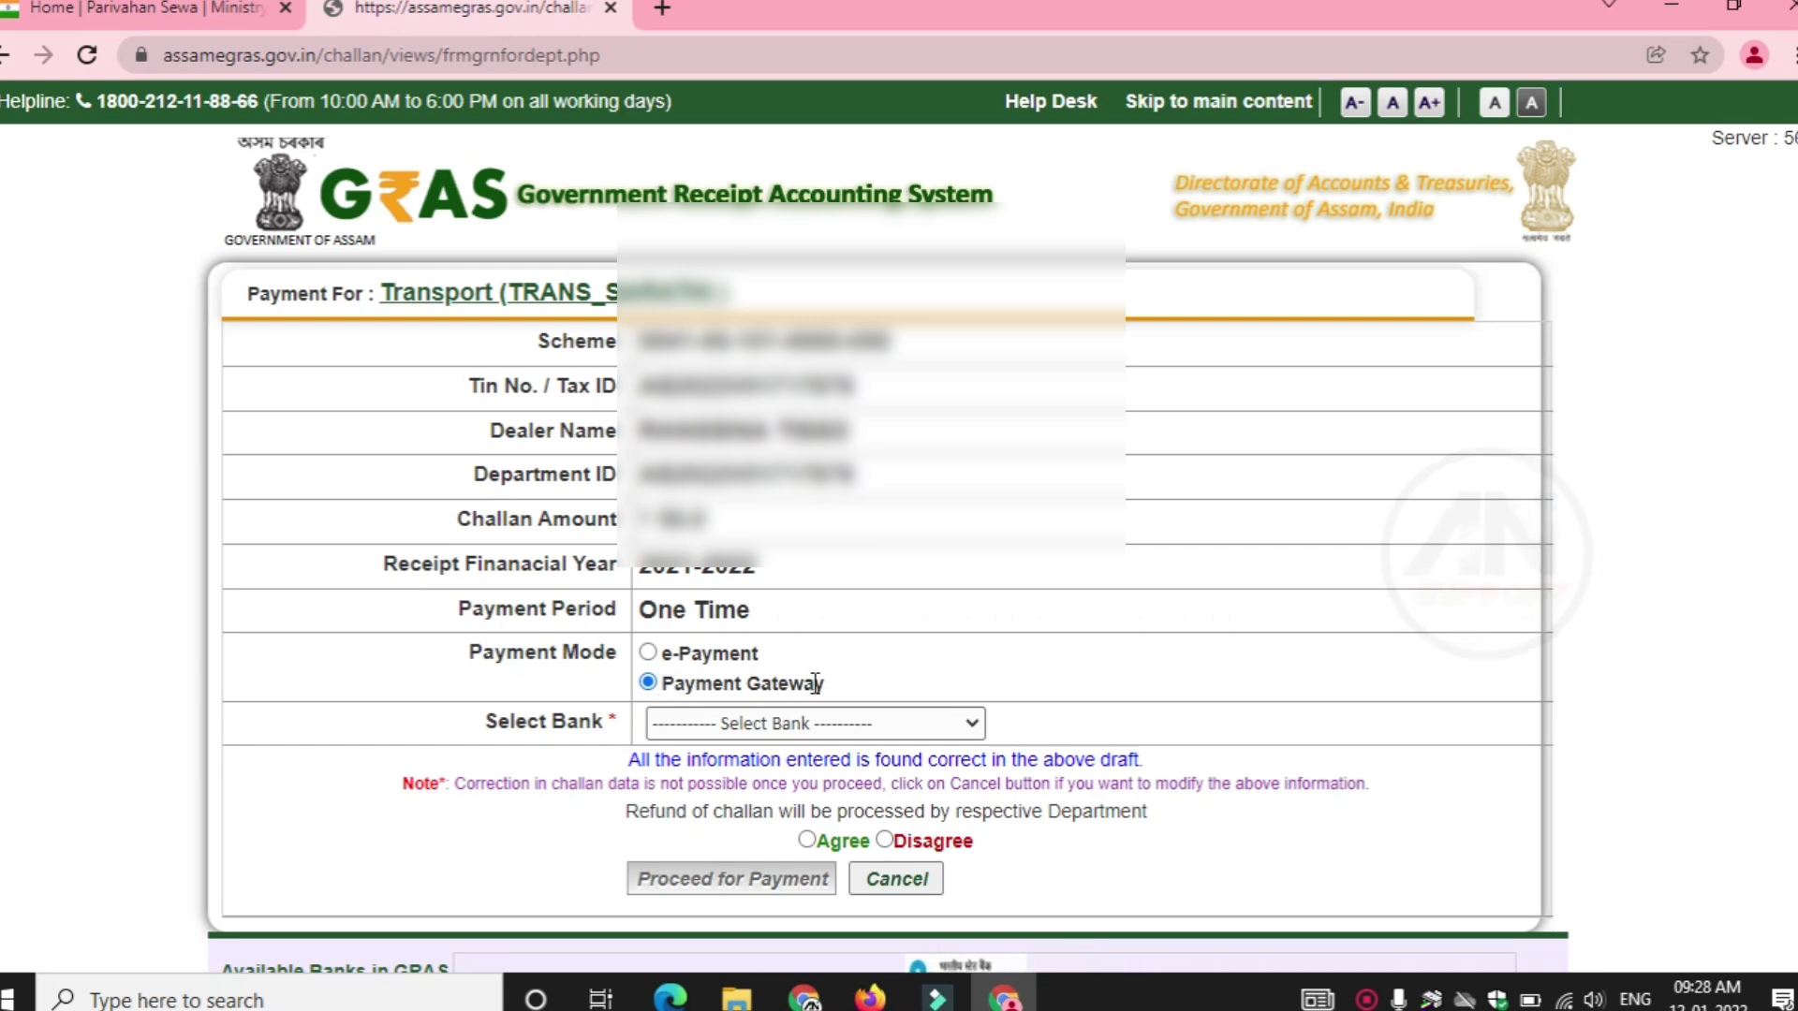
Pick AXIS EASYPAY (No Charges) as the bank, agree to the refund terms and proceed
left_click(955, 725)
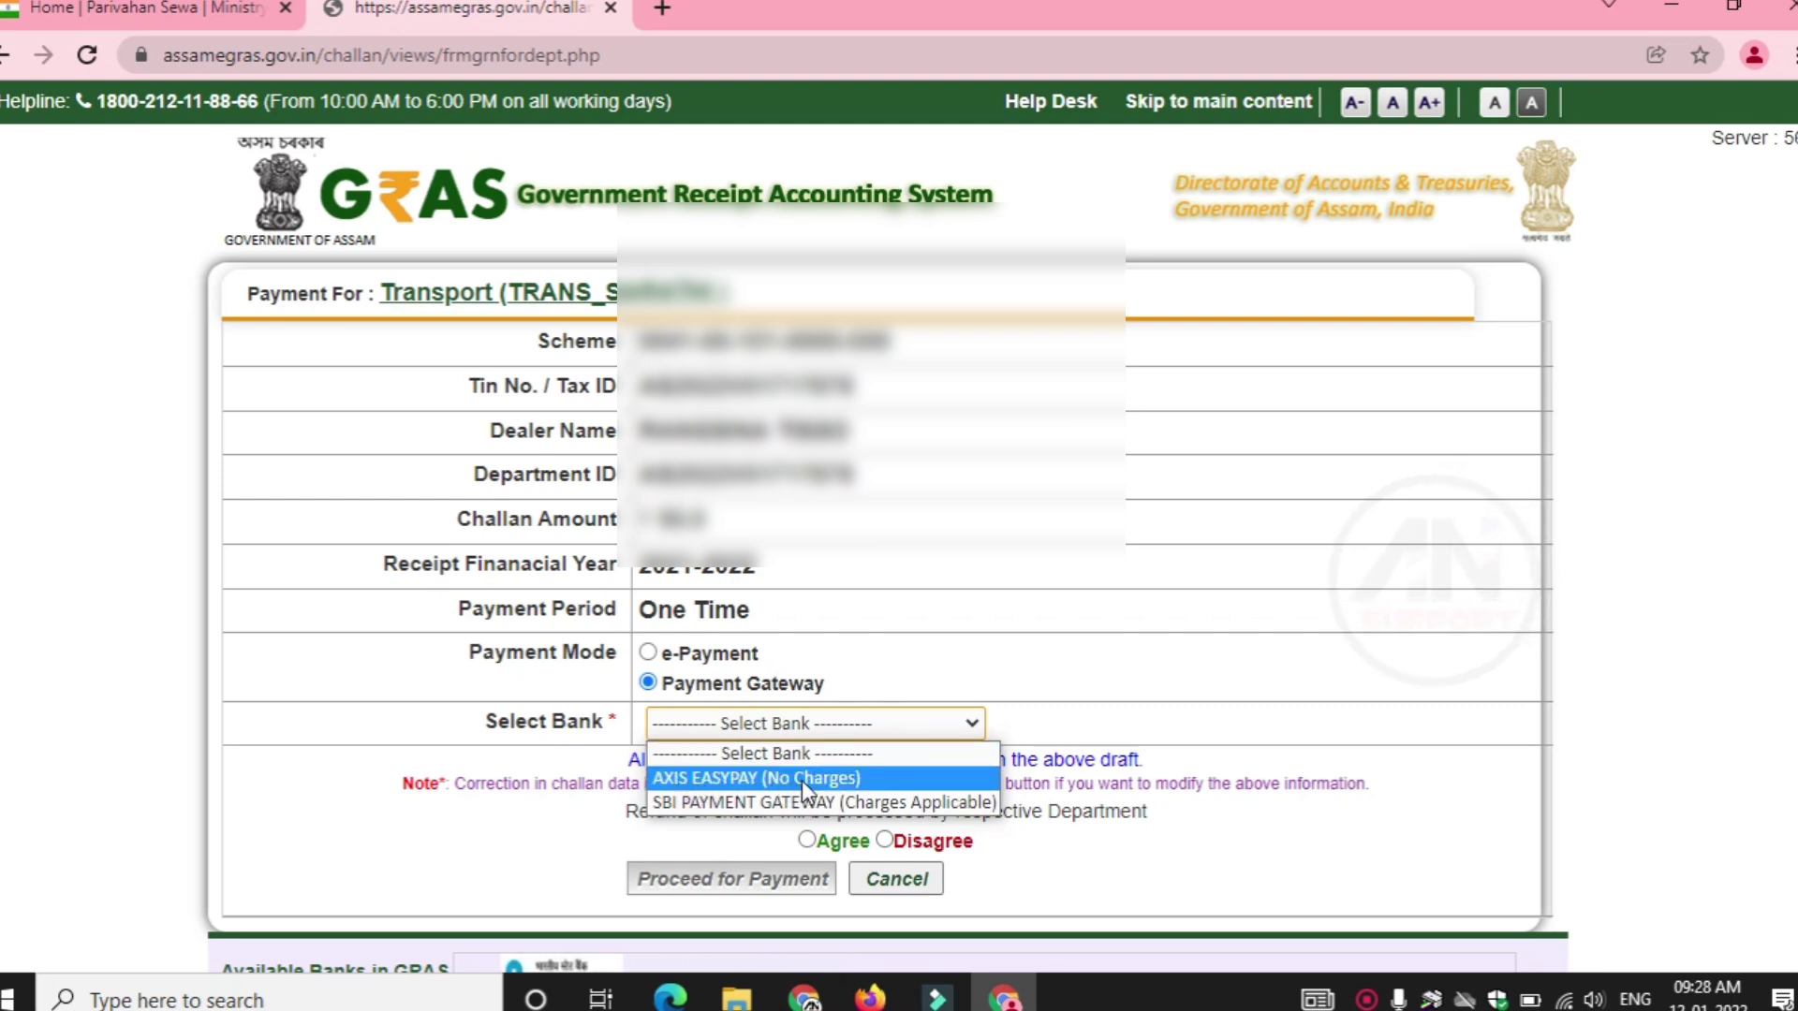
left_click(841, 778)
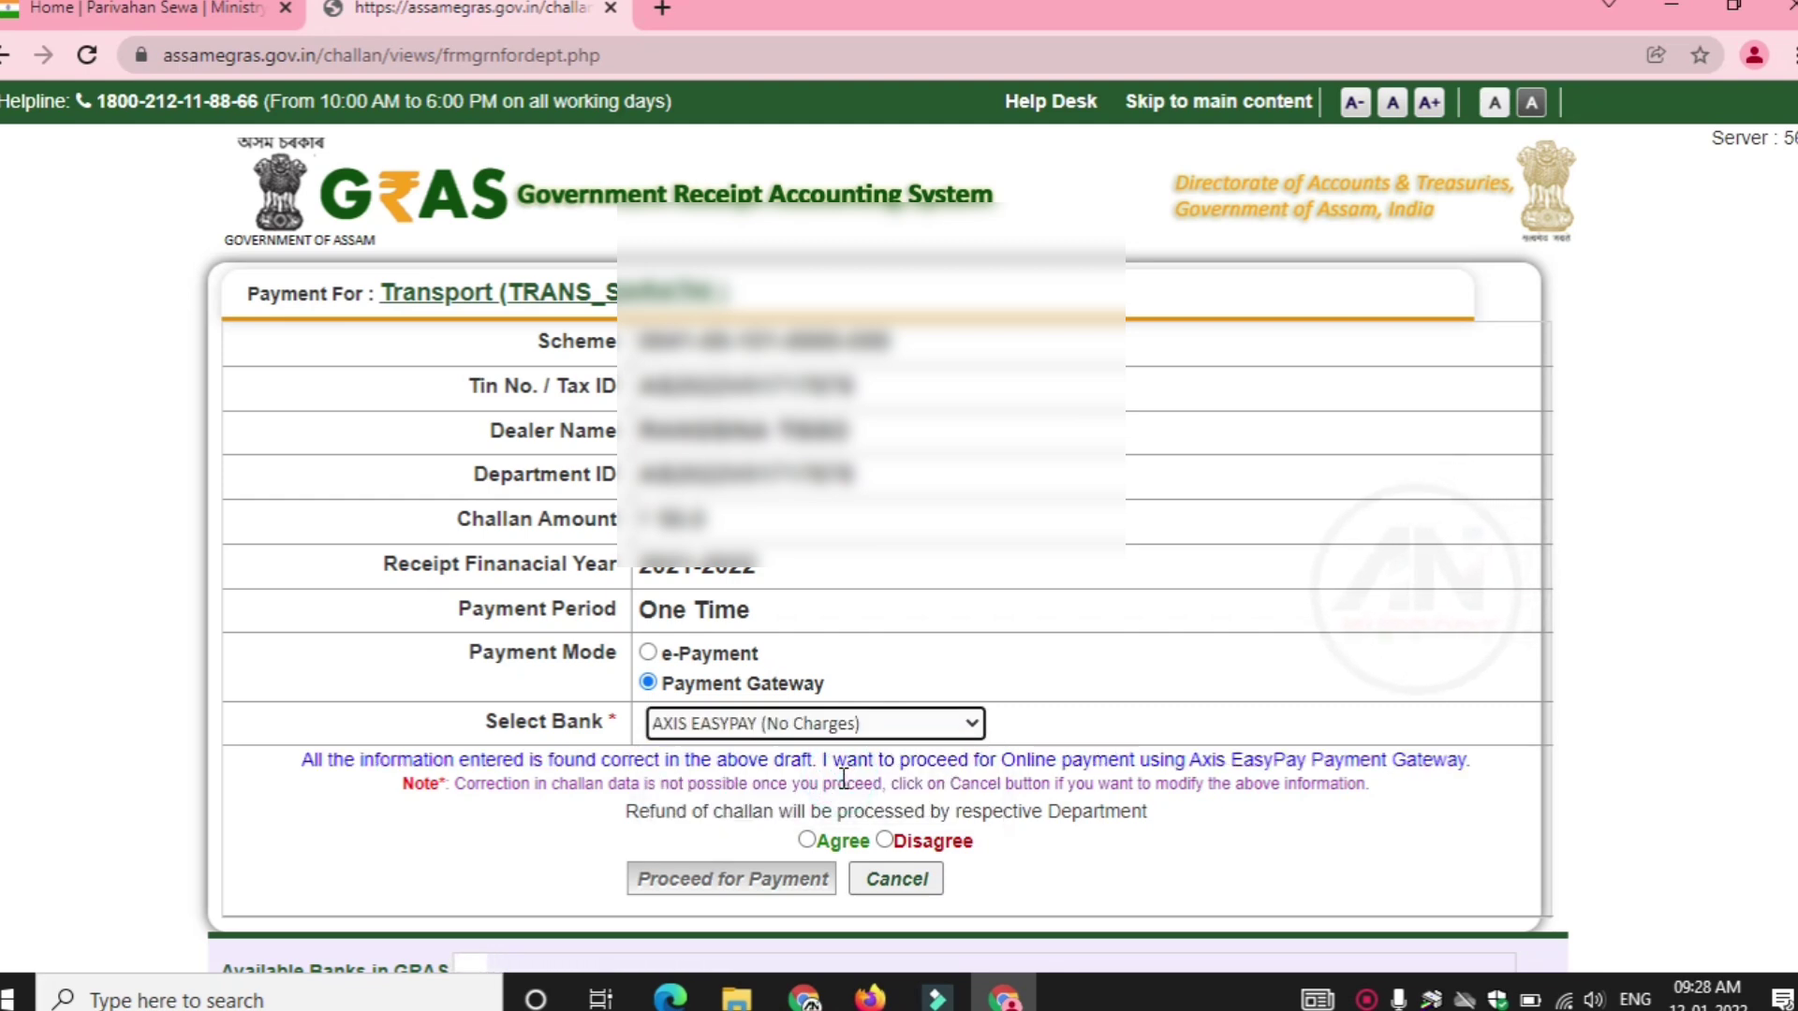
scroll(842, 778, "down", 1)
scroll(843, 777, "down", 1)
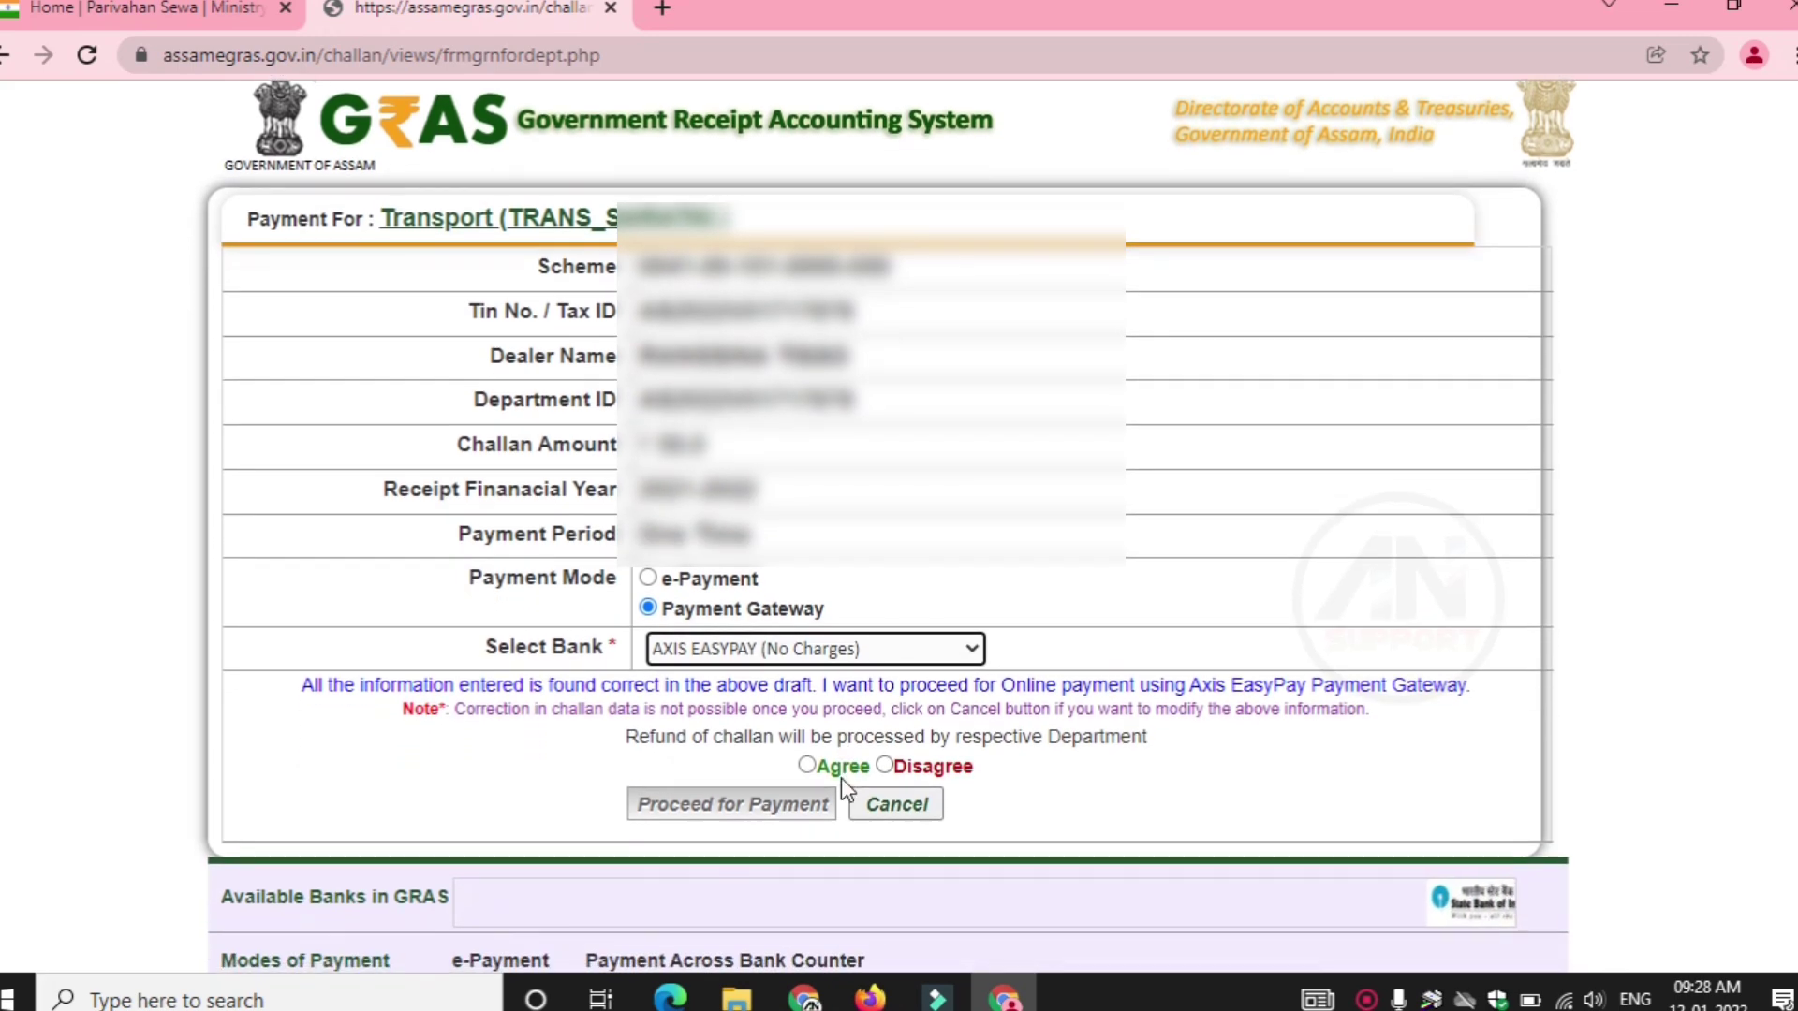
left_click(807, 766)
left_click(836, 828)
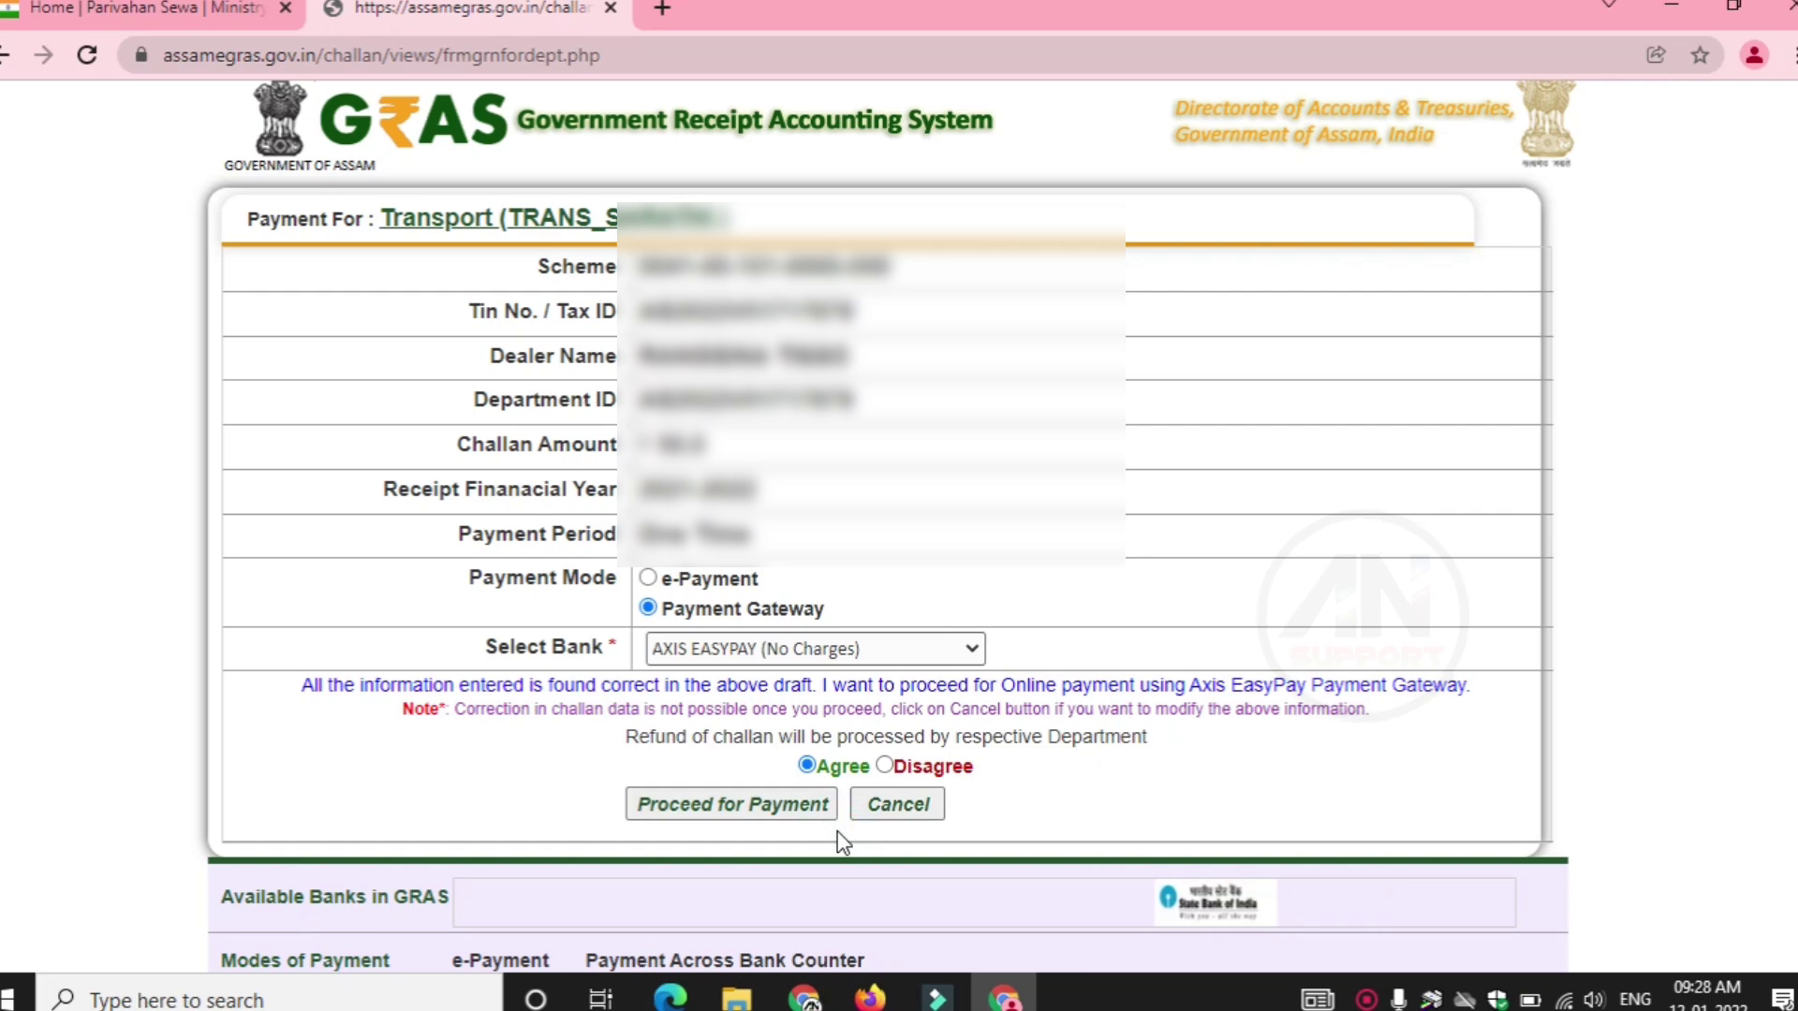
left_click(750, 811)
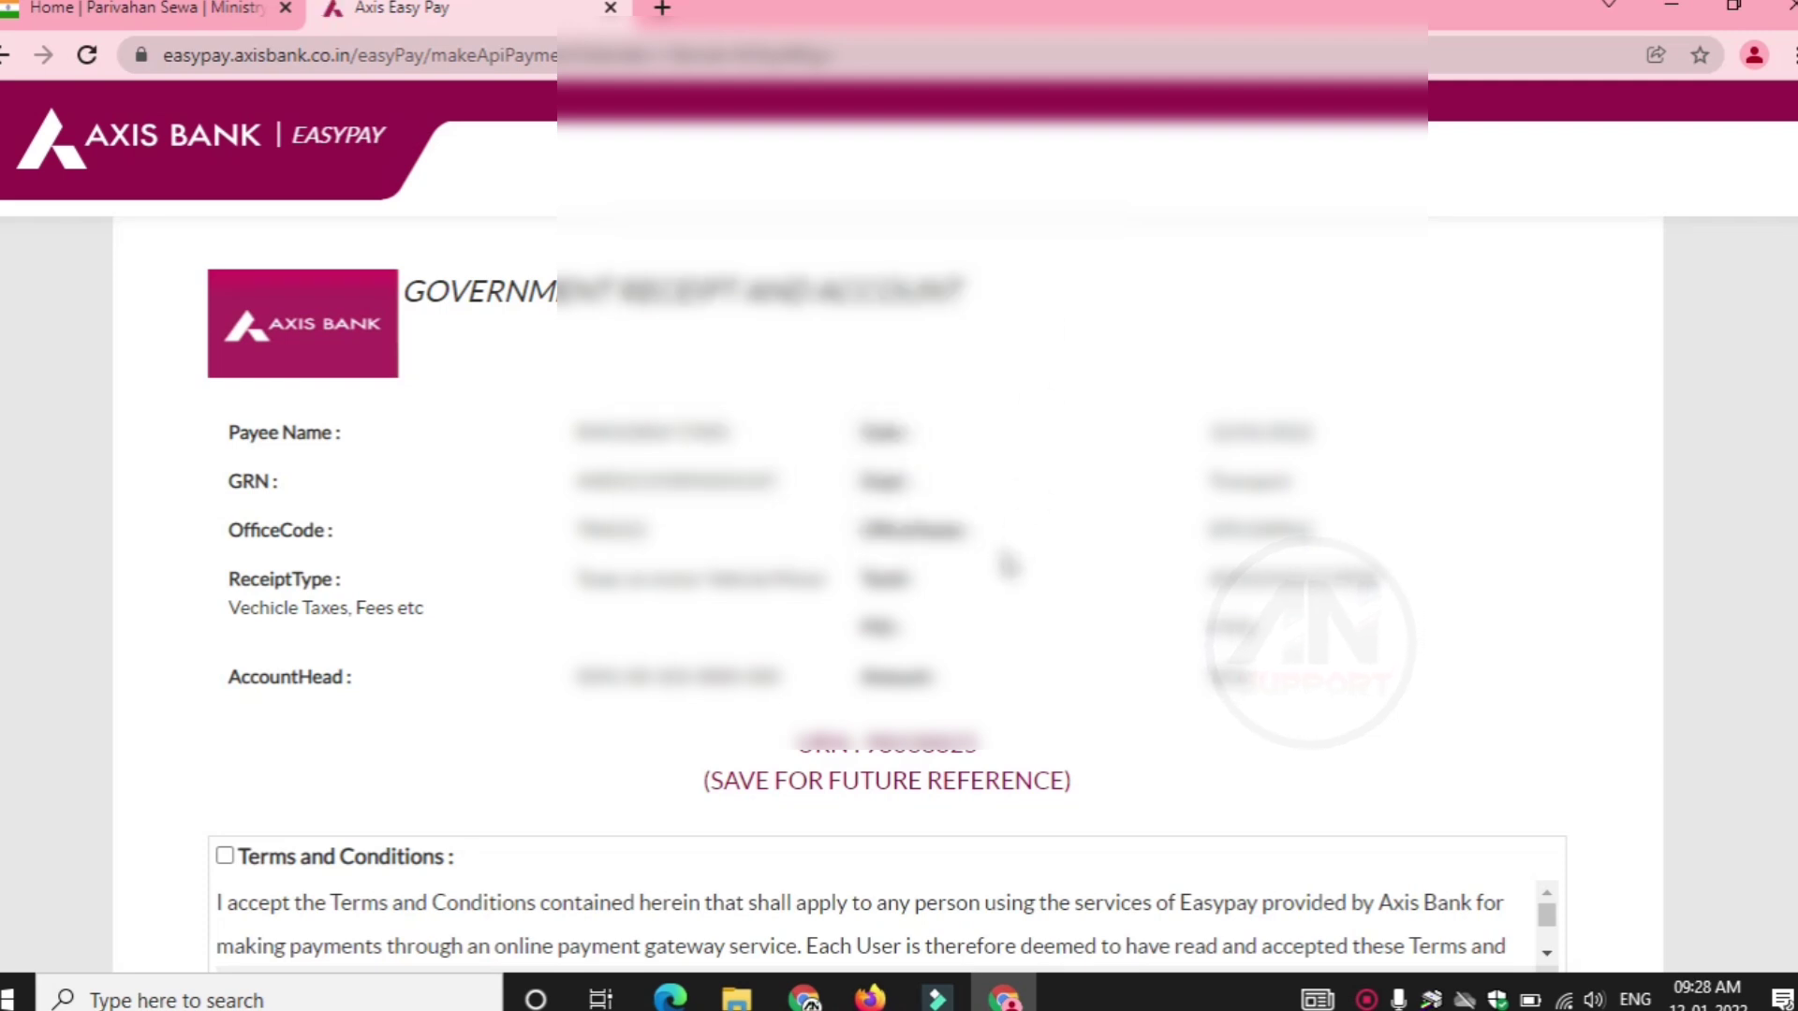
Accept the EasyPay terms, enter the UPI verification code and start the Rs 50.00 phone payment
scroll(1008, 564, "down", 4)
scroll(1007, 558, "down", 1)
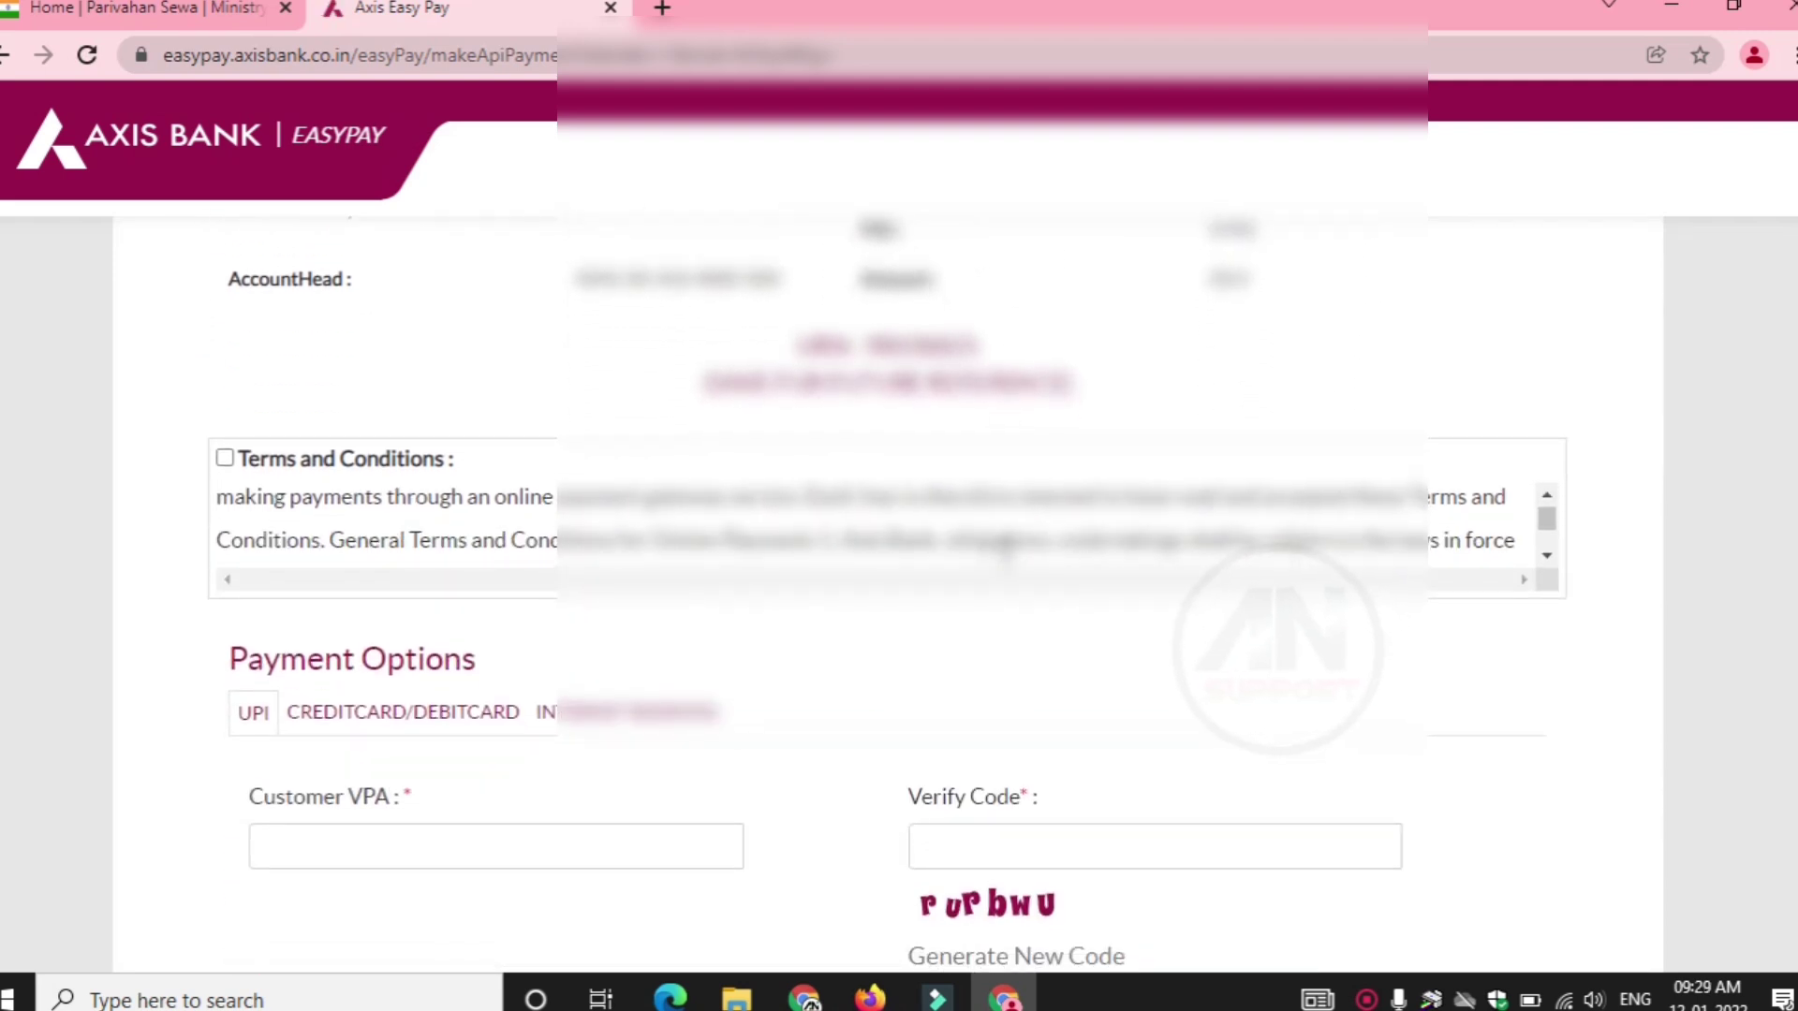
left_click(225, 459)
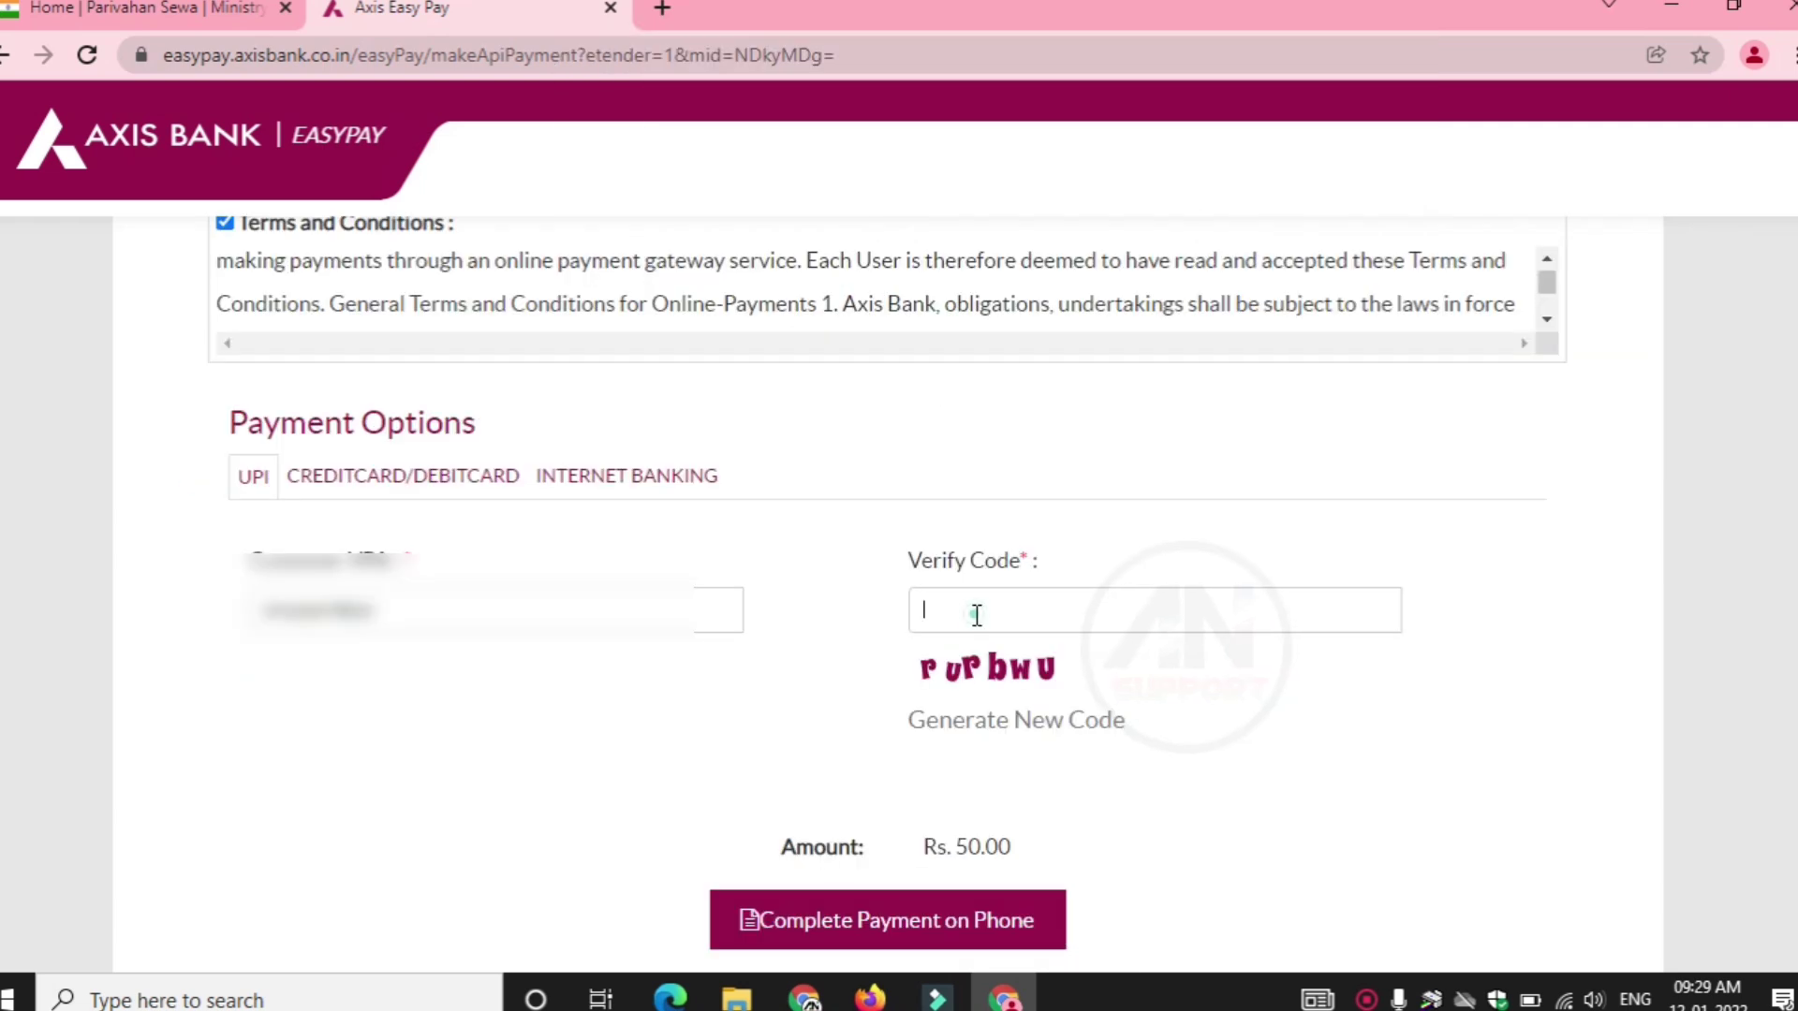
left_click(975, 611)
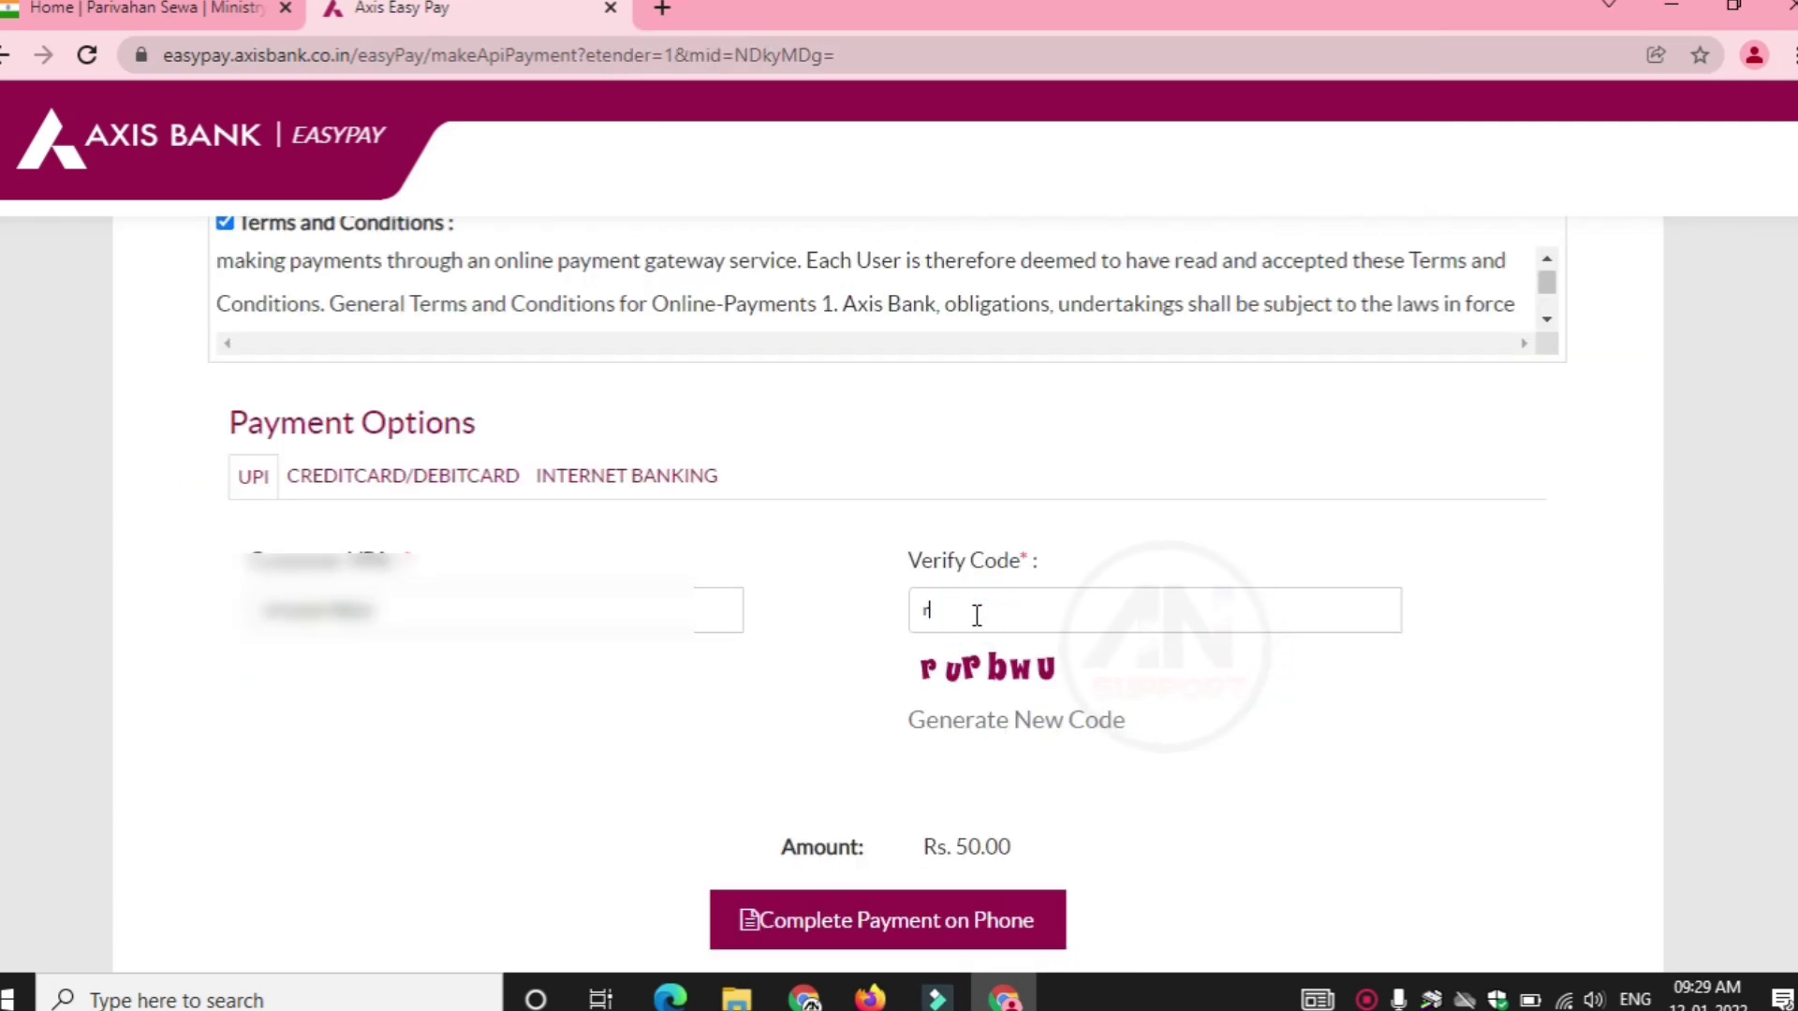
type("urbwu")
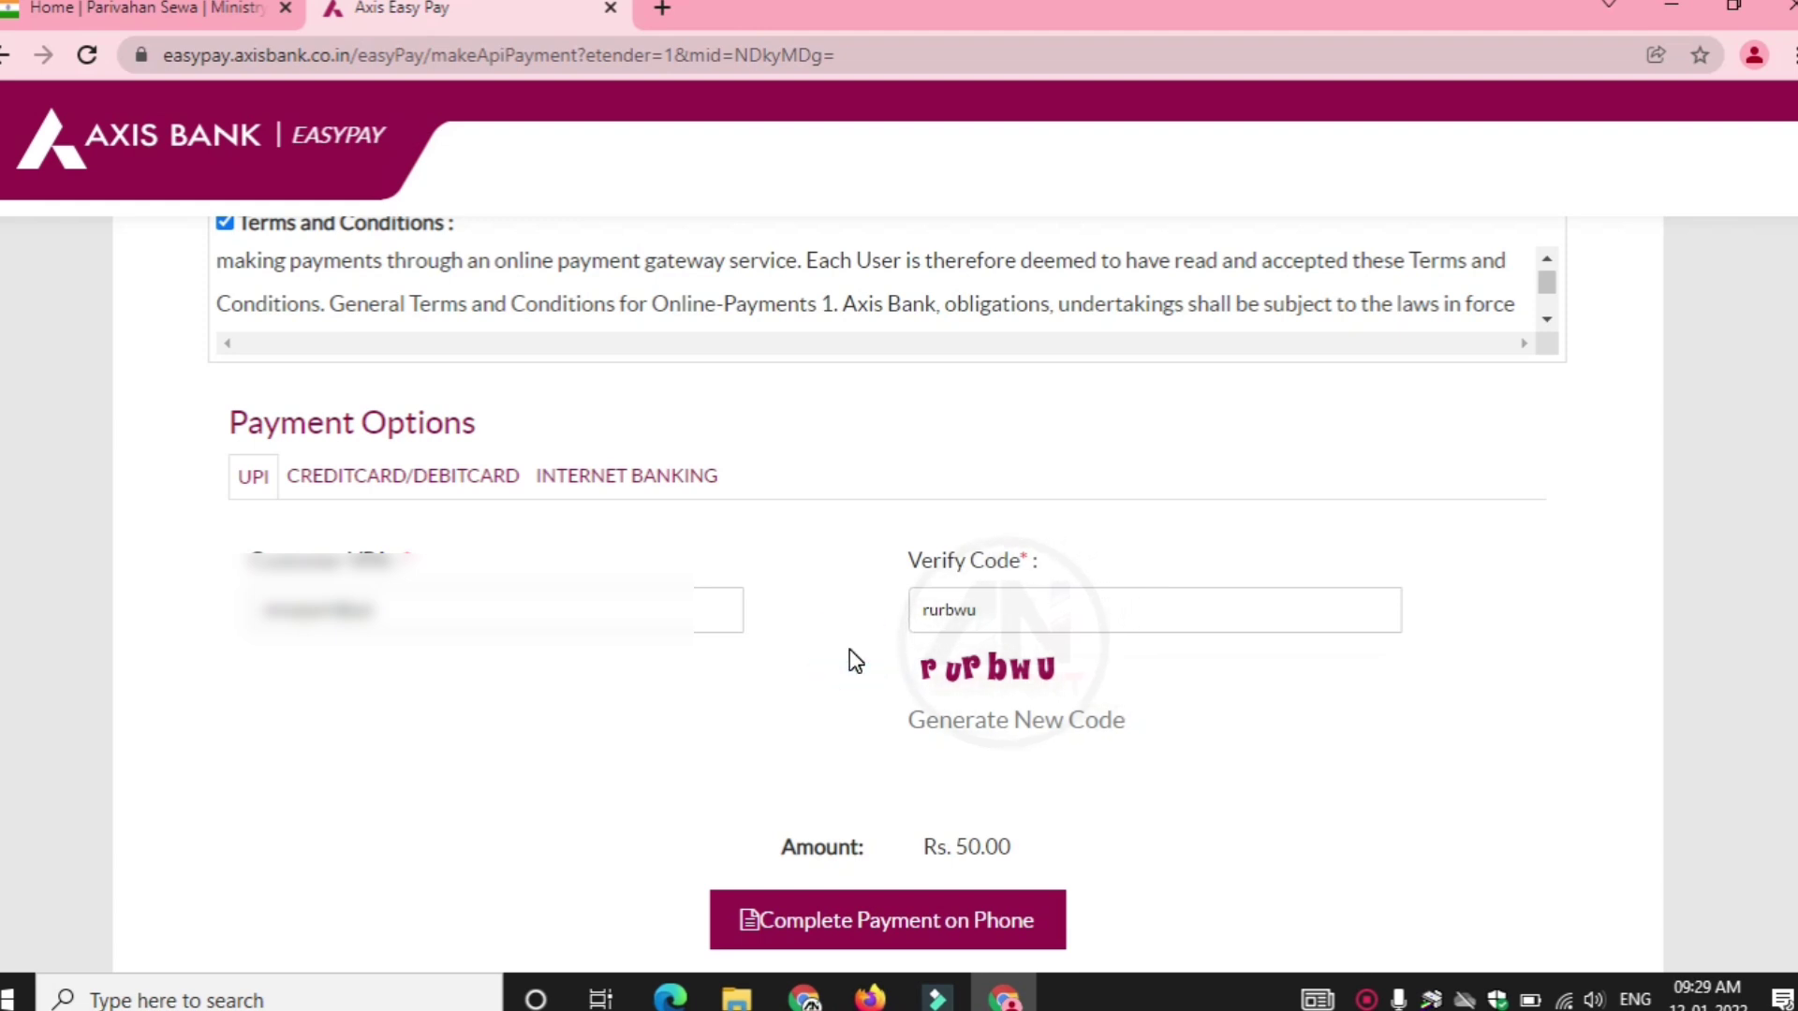
left_click(976, 930)
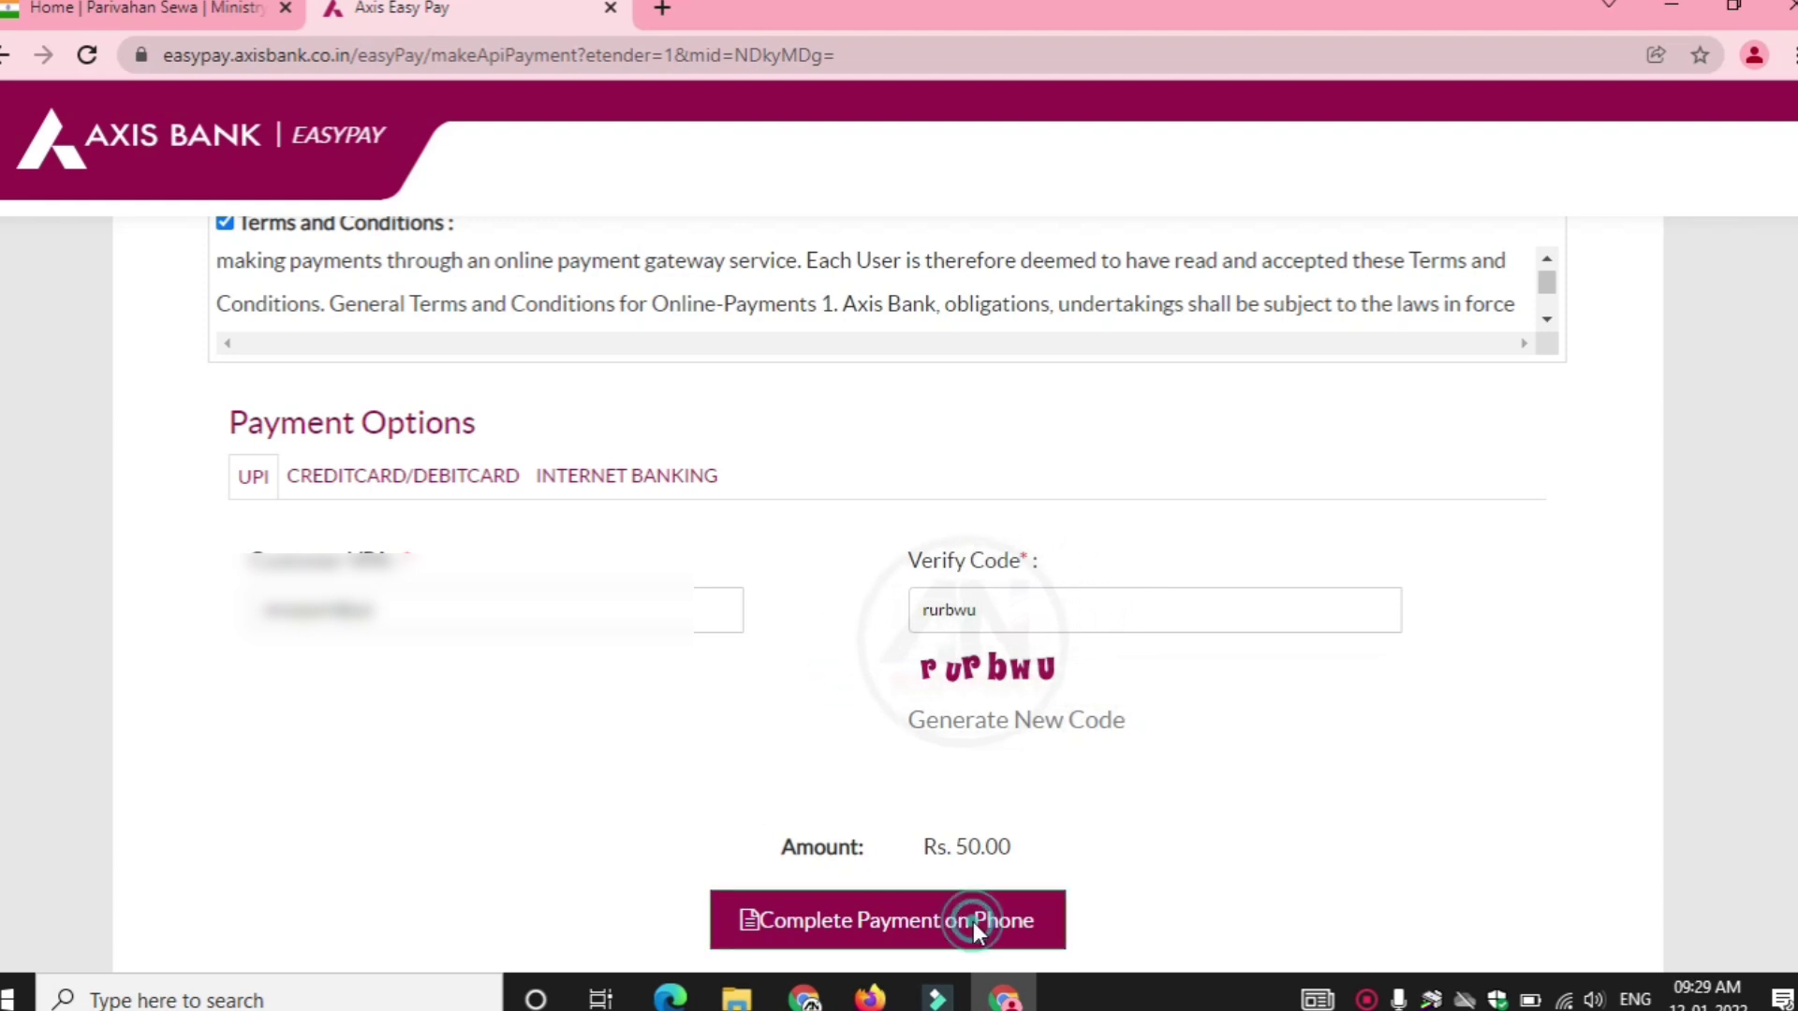